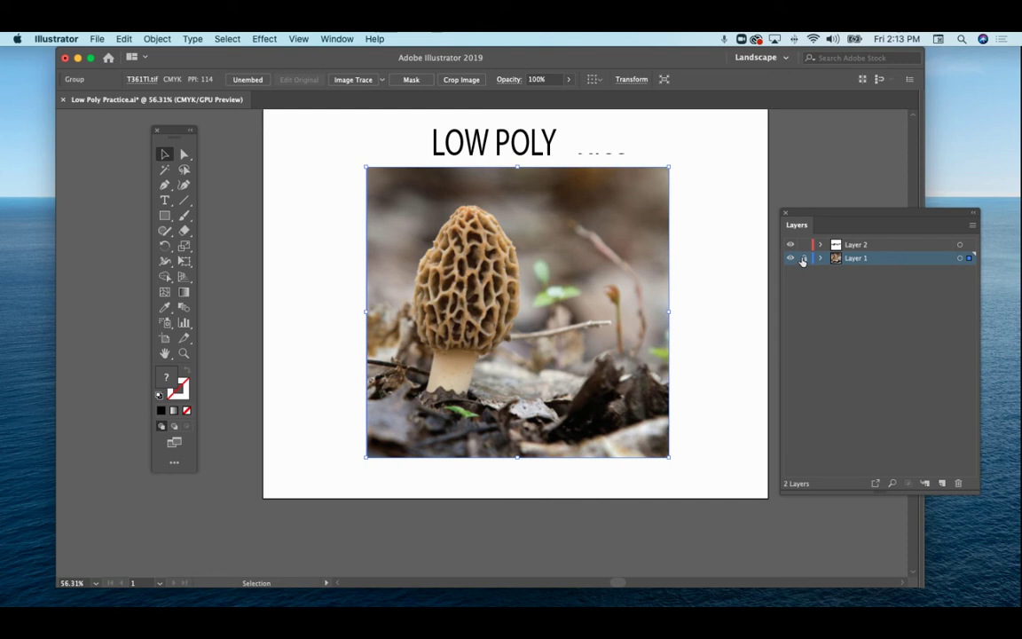
Step: Make Layer 2 active and delete the LOW POLY title text above the mushroom photo
click(853, 246)
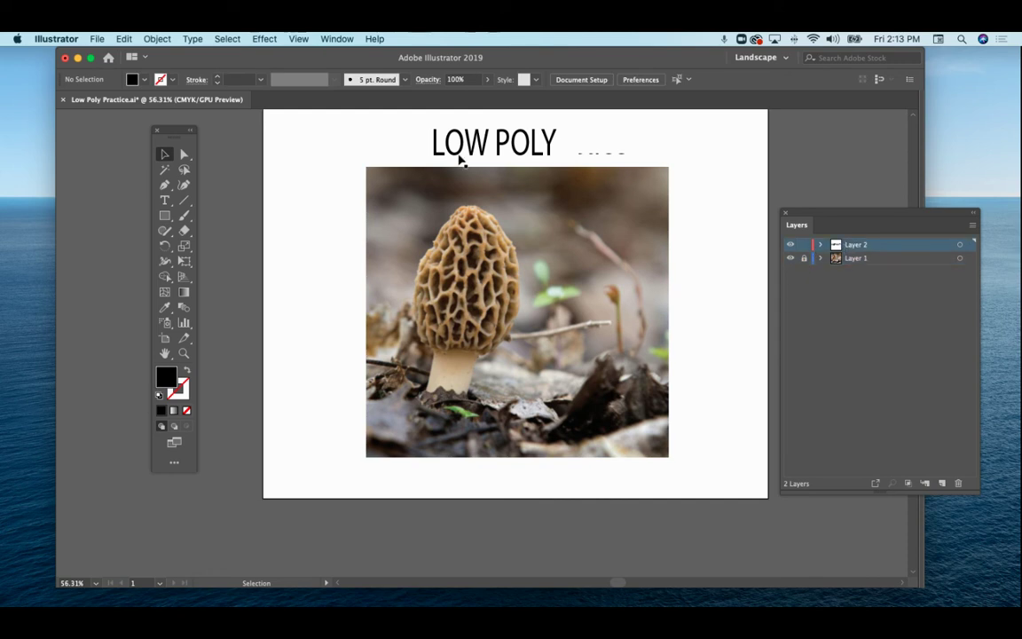
click(452, 153)
key(Delete)
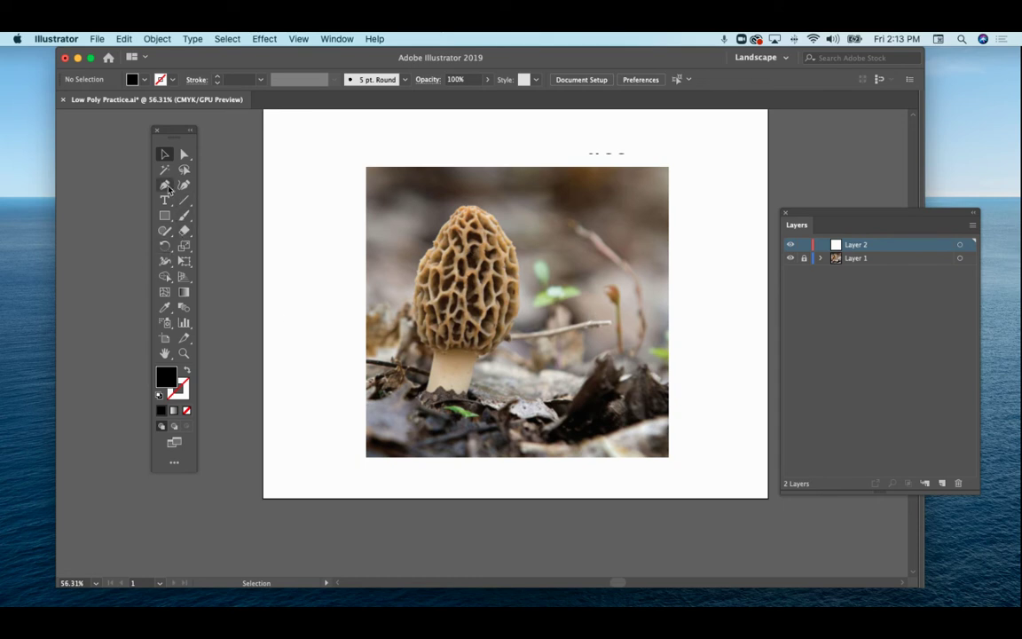
key(z)
click(398, 262)
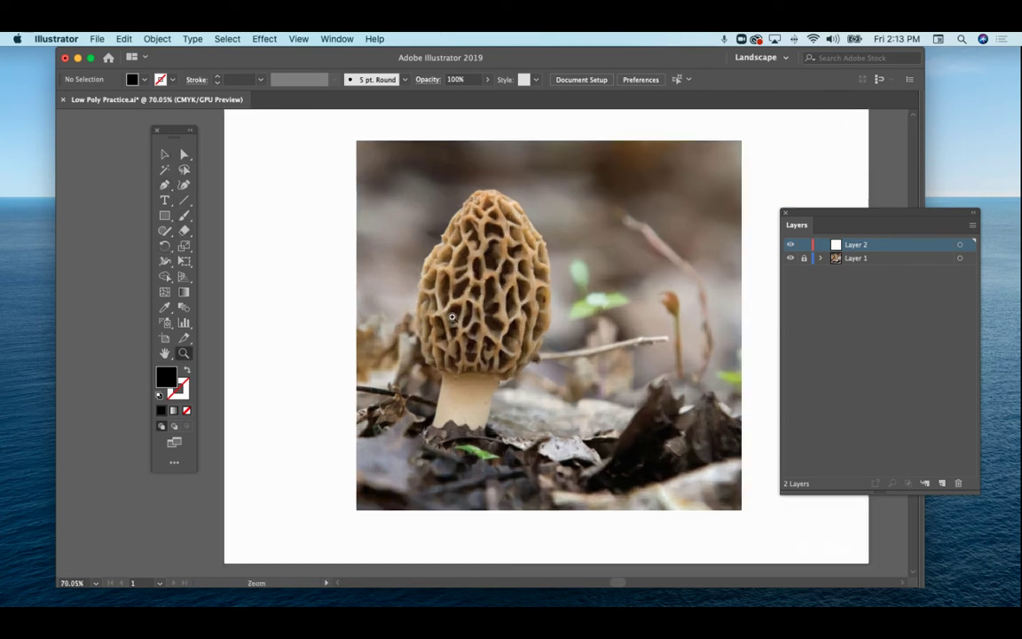
click(164, 185)
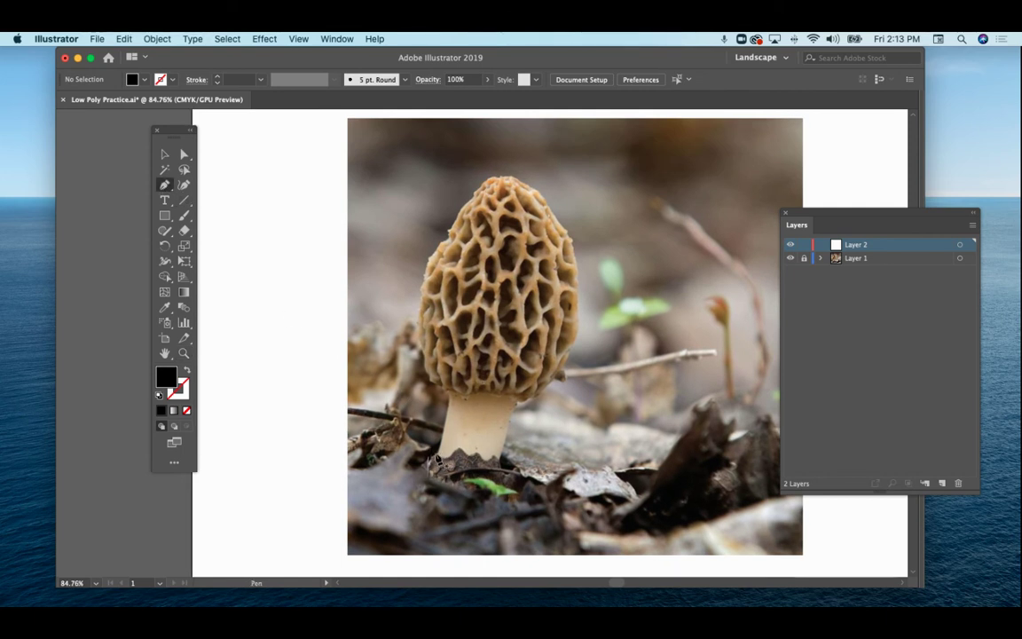
click(435, 460)
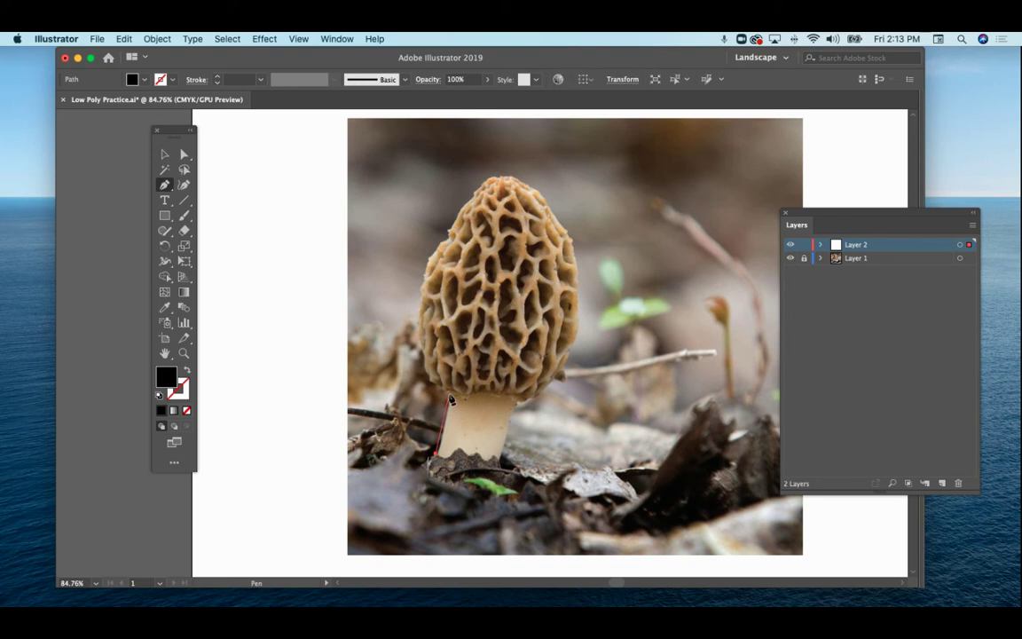
key(Escape)
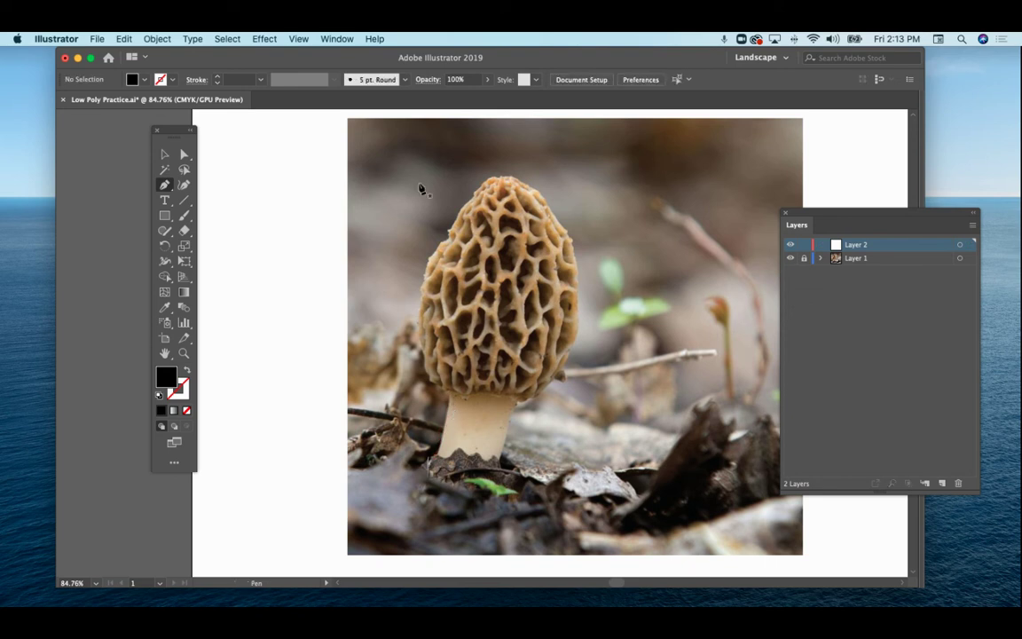
Step: Show the document grid and set its gridline spacing to 1 in in the Guides & Grid preferences
click(299, 39)
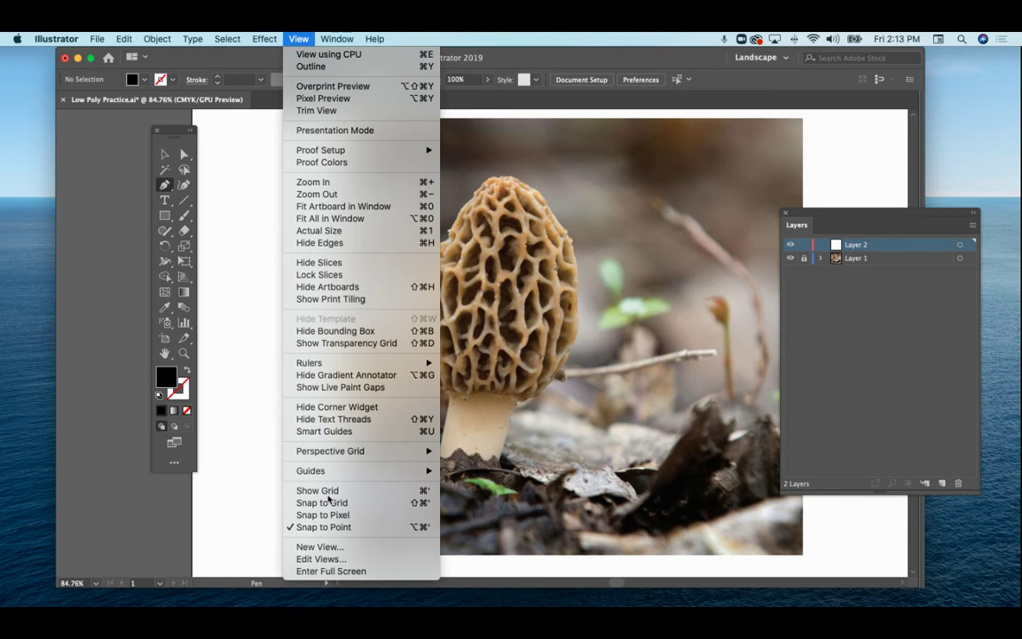
click(330, 490)
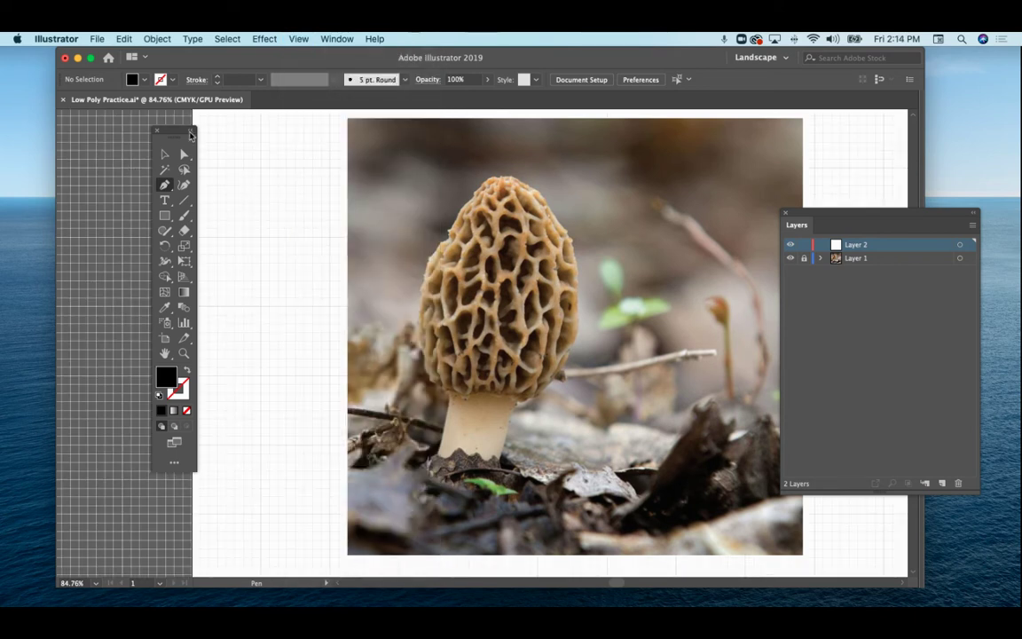
click(97, 39)
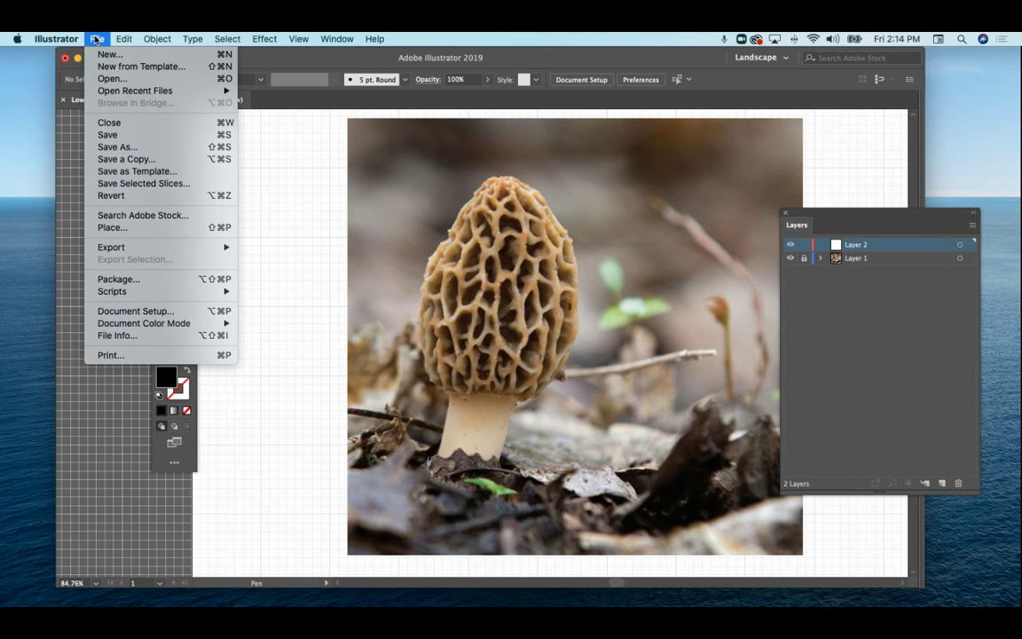
mouse_move(56, 39)
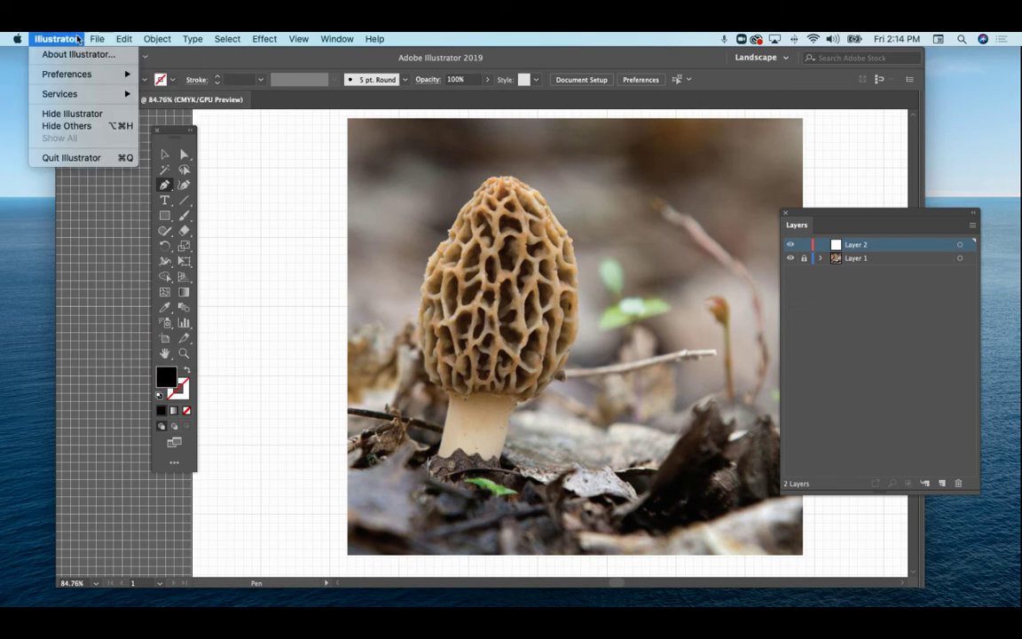
mouse_move(75, 73)
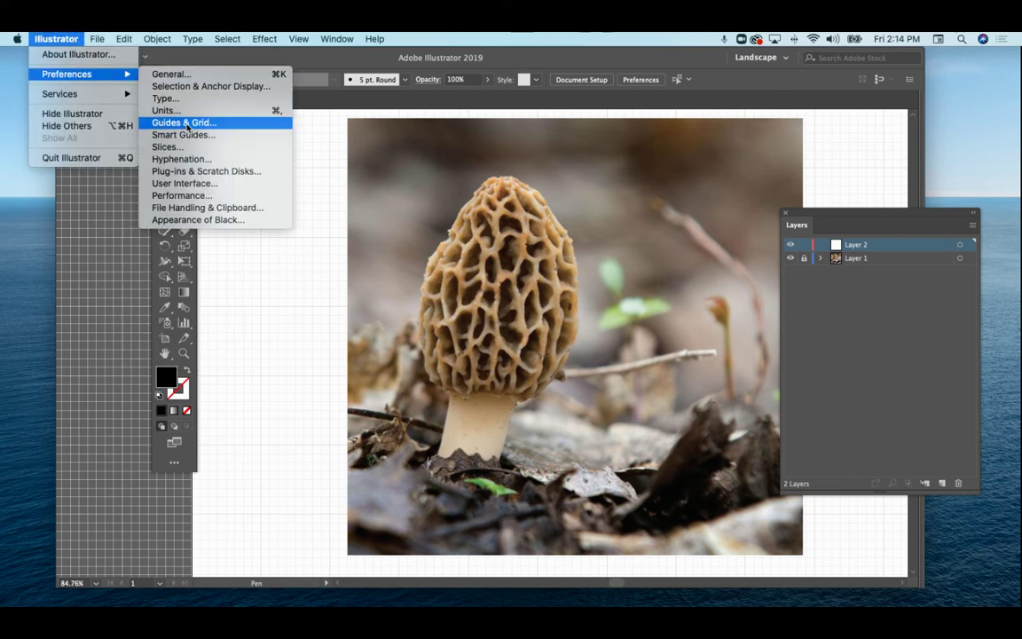
click(183, 122)
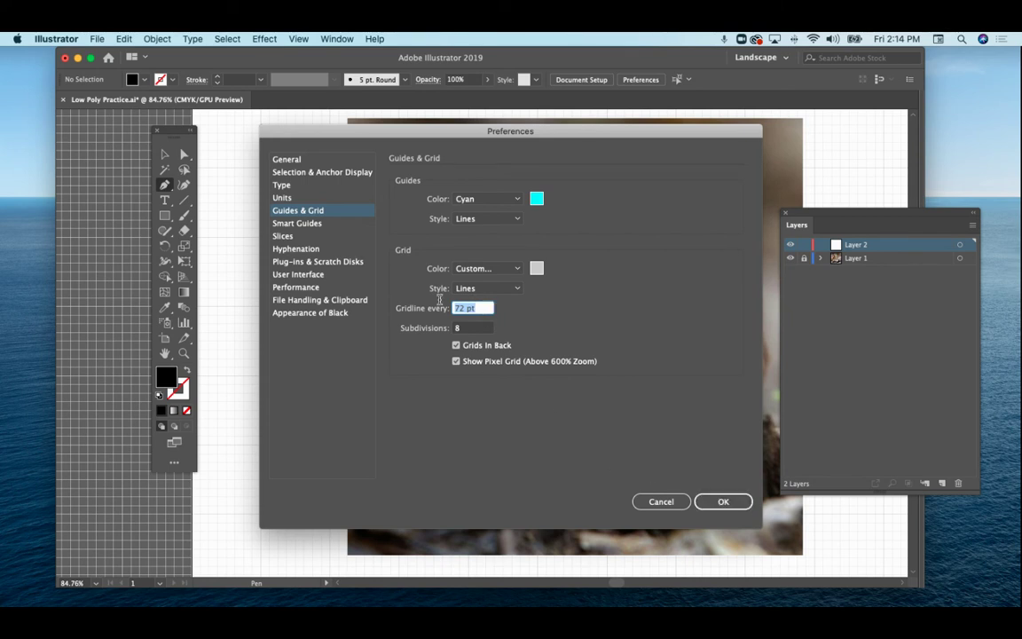
text(1 in)
key(Return)
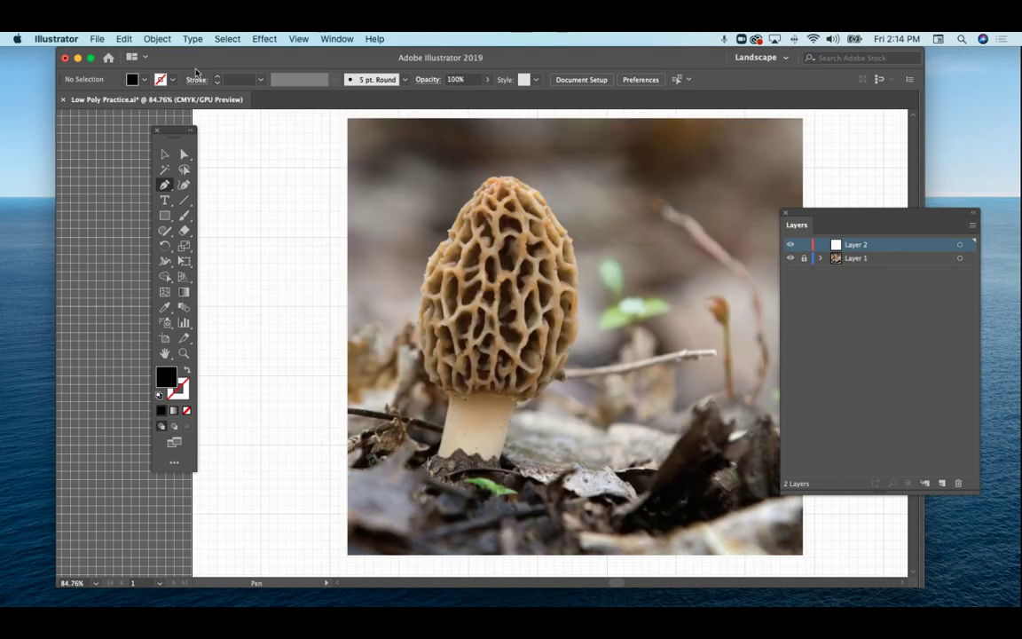
Step: Turn off Show Pixel Grid and Grids In Back in the preferences so the grid overlays the photo
click(96, 39)
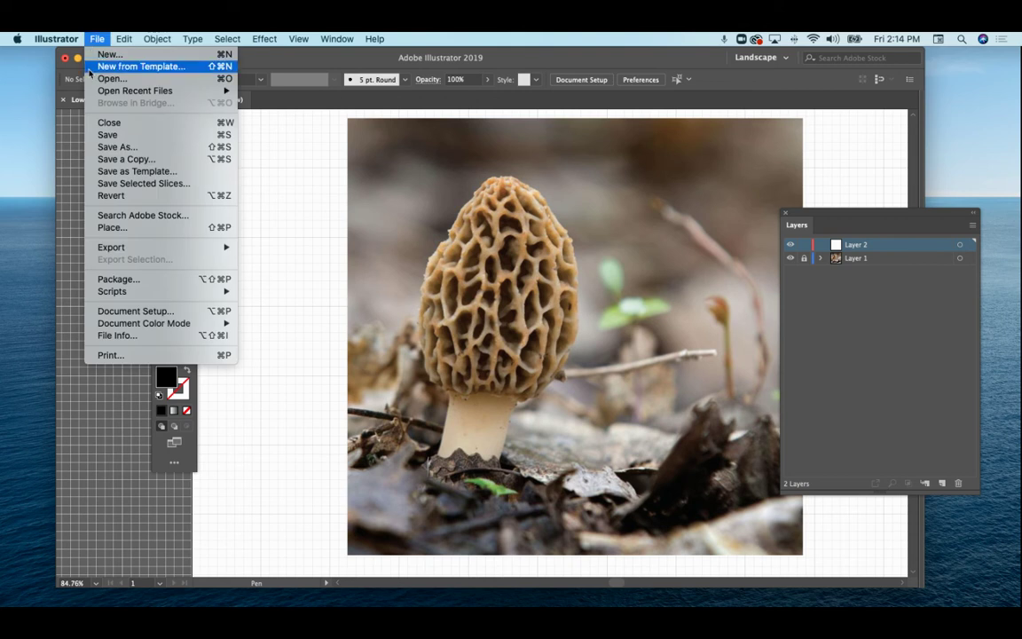
mouse_move(56, 39)
mouse_move(78, 74)
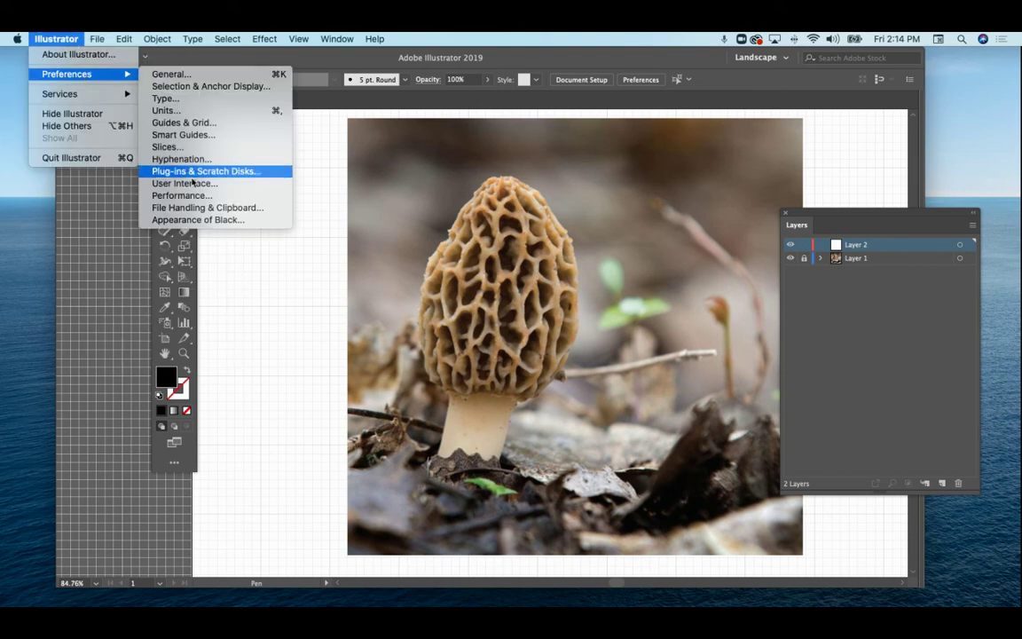
click(185, 123)
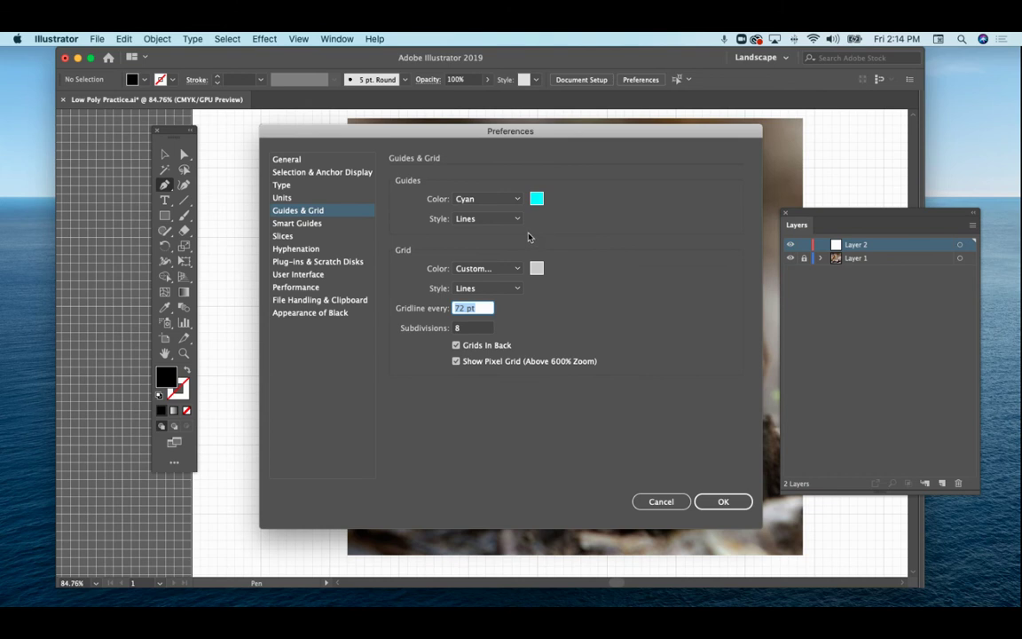
click(455, 361)
click(457, 345)
click(725, 503)
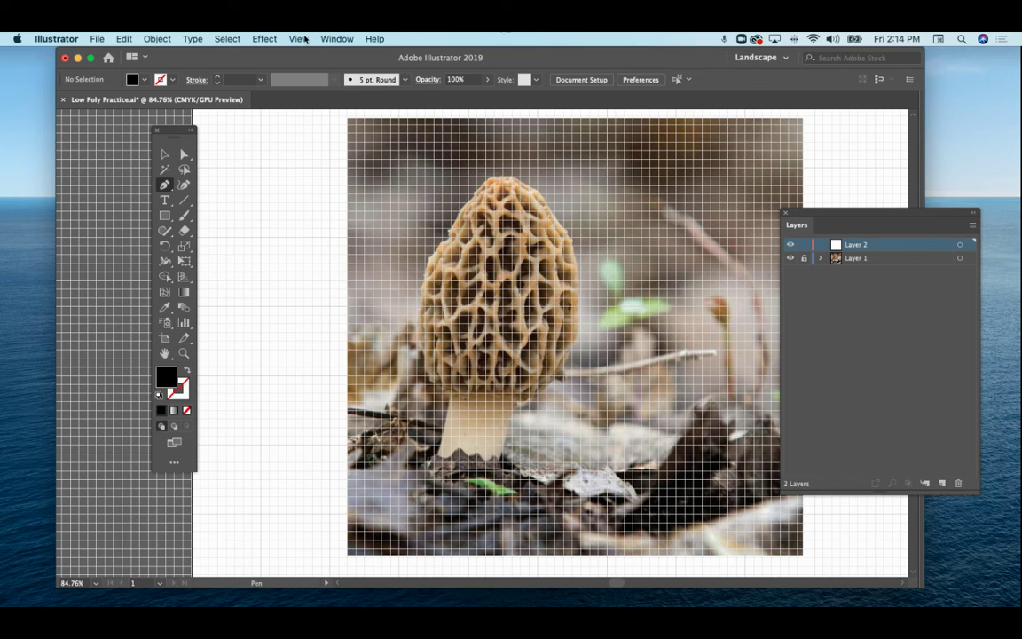
Step: Enable snapping to the grid and disable snapping to points
click(303, 39)
click(334, 503)
click(298, 39)
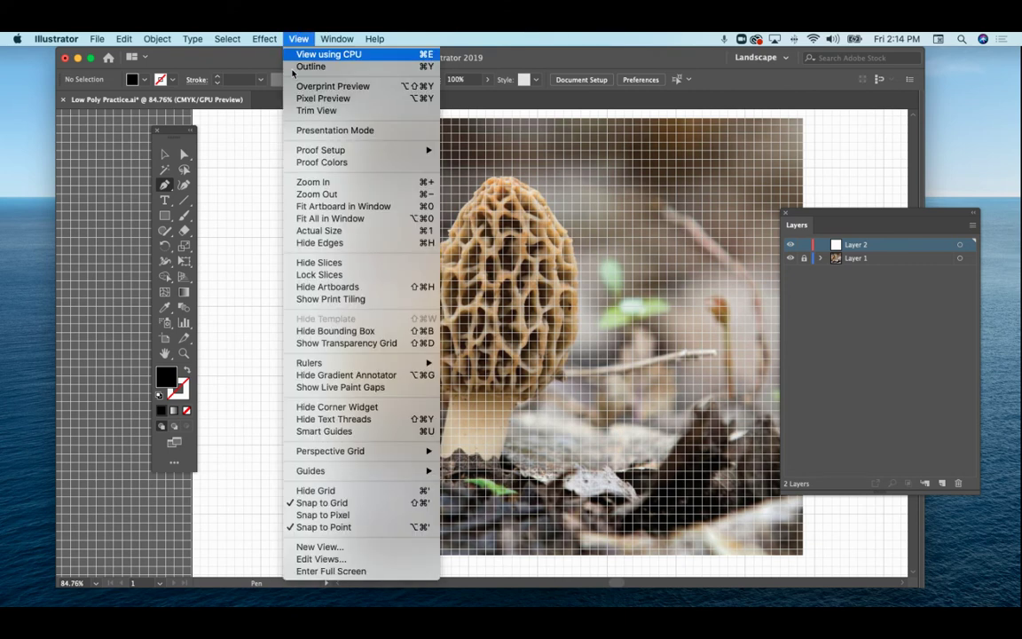
click(324, 528)
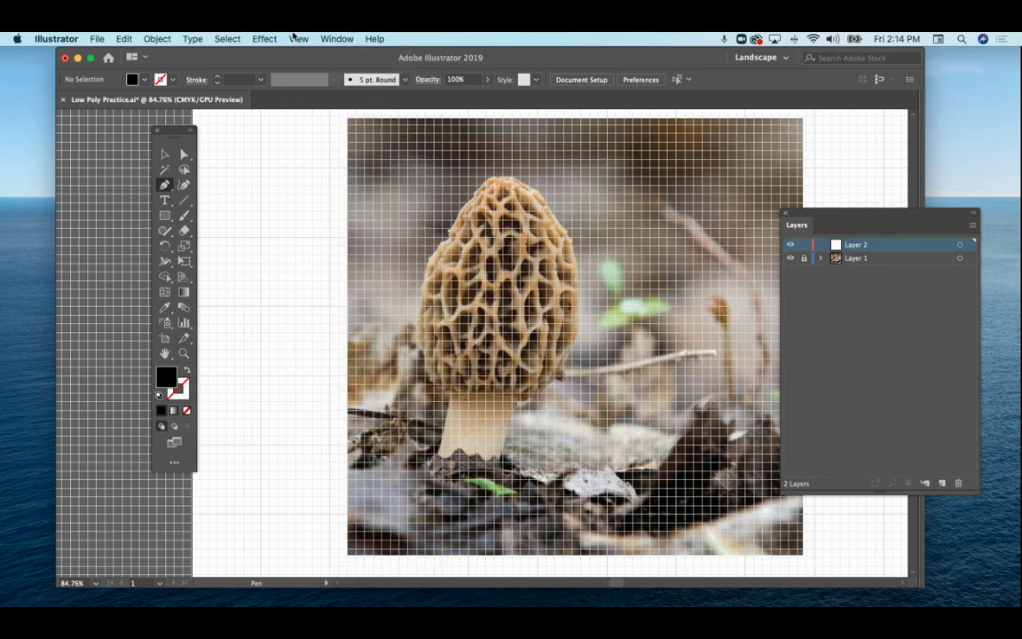
click(295, 38)
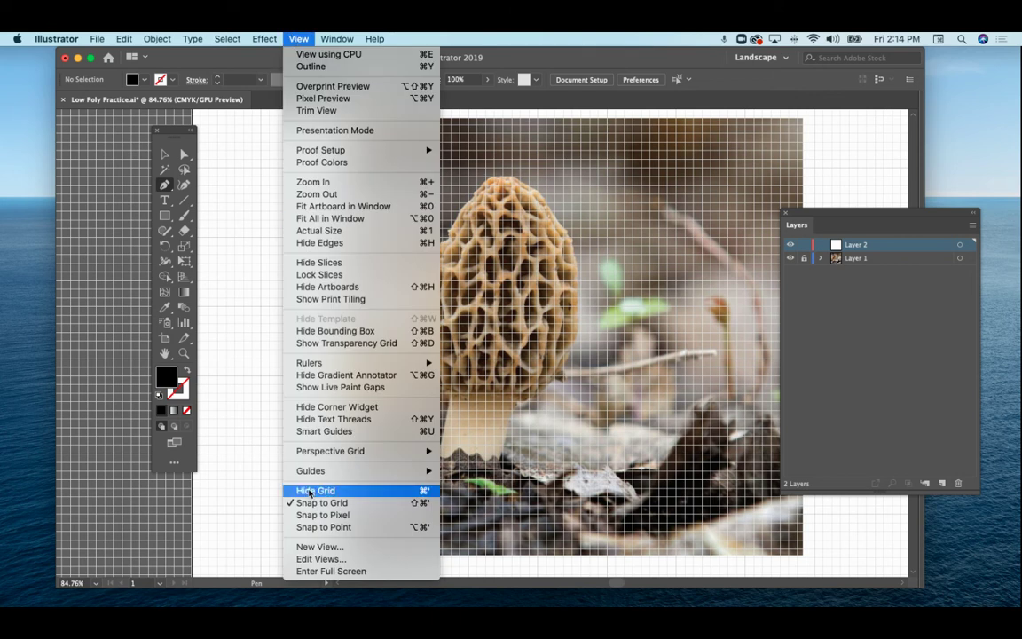
click(379, 526)
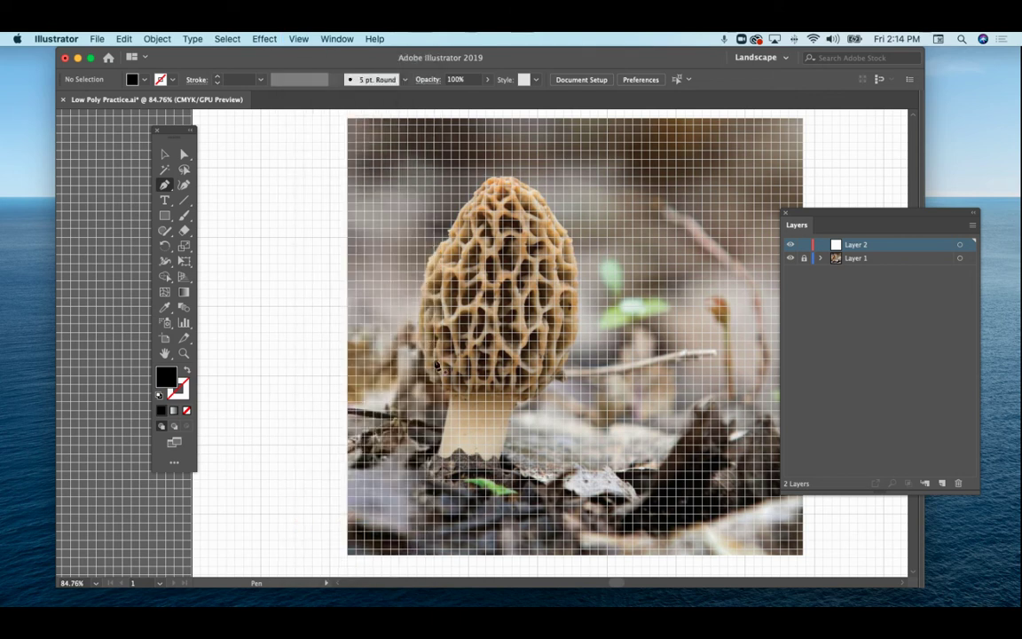
Step: Start a Pen path at the stem's lower left base and trace up the stem onto the cap's lower left edge
key(z)
drag(382, 321, 552, 493)
click(165, 185)
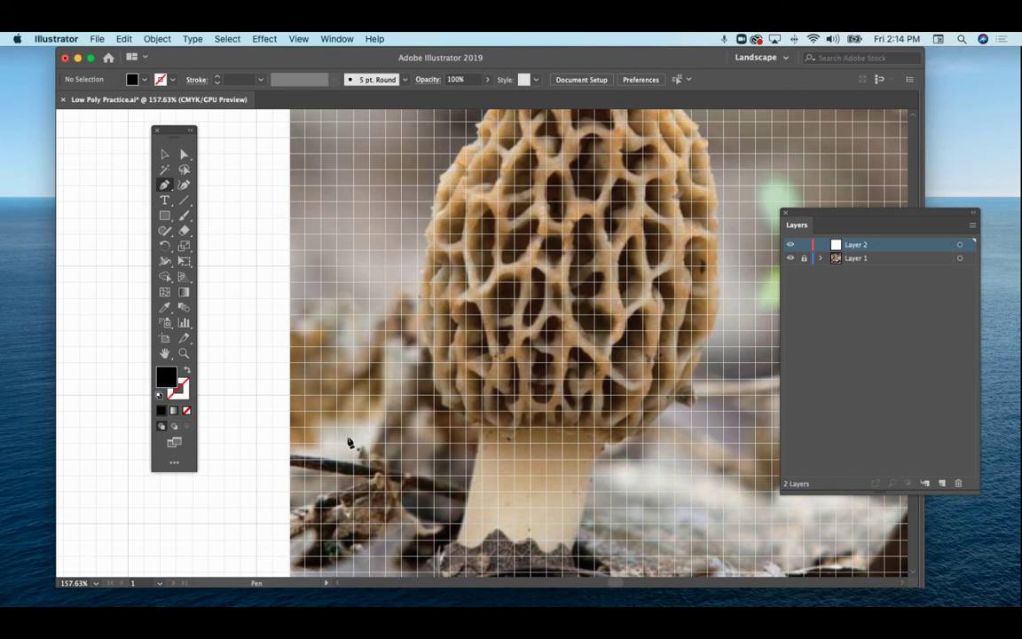
click(450, 538)
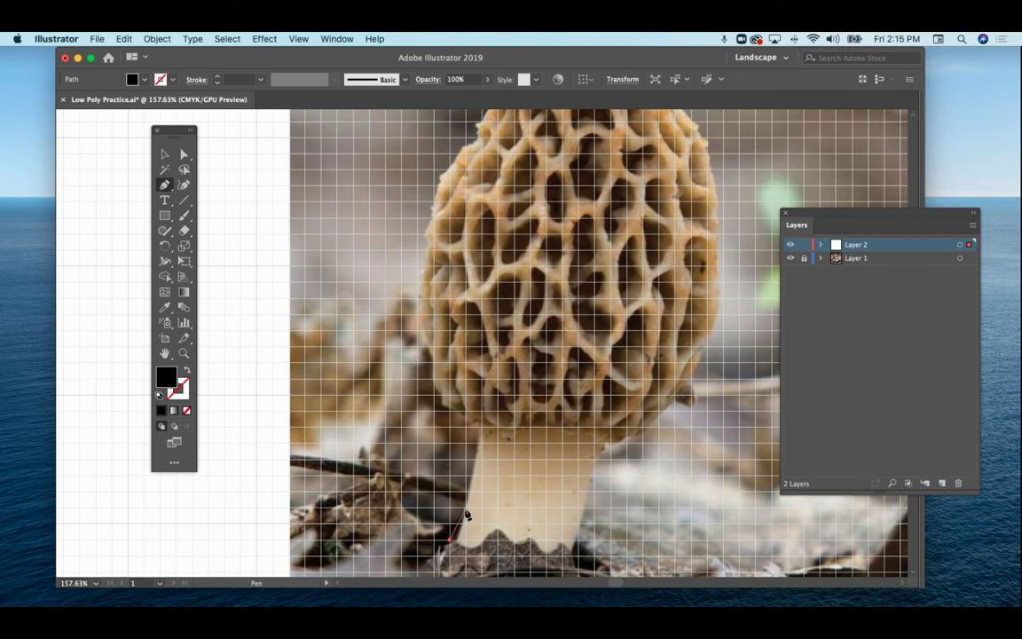
click(465, 509)
mouse_move(484, 413)
mouse_down()
mouse_move(433, 397)
mouse_move(432, 382)
mouse_move(463, 409)
mouse_up()
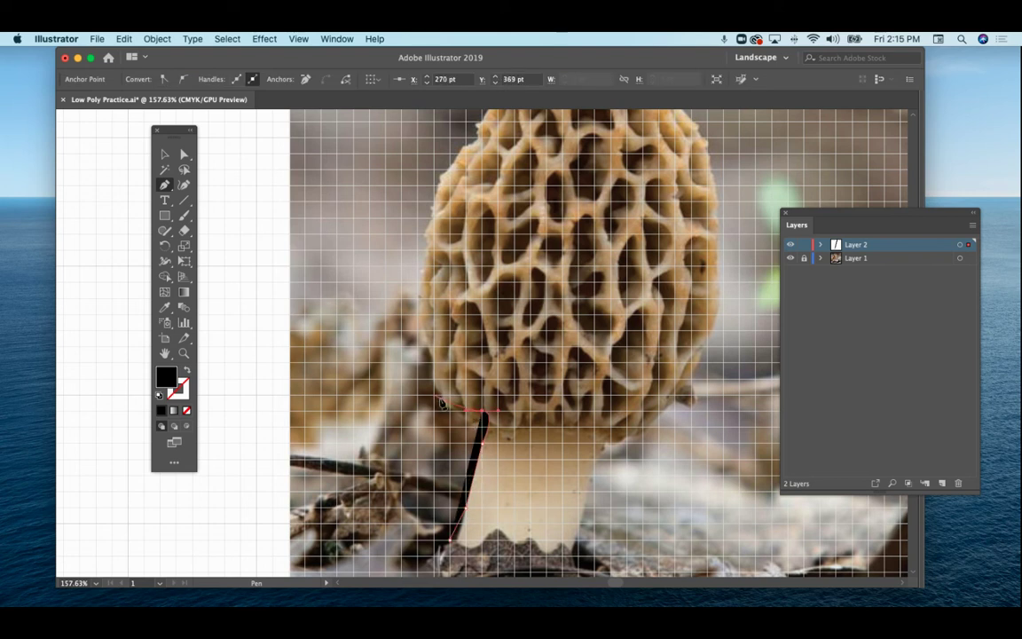
click(434, 398)
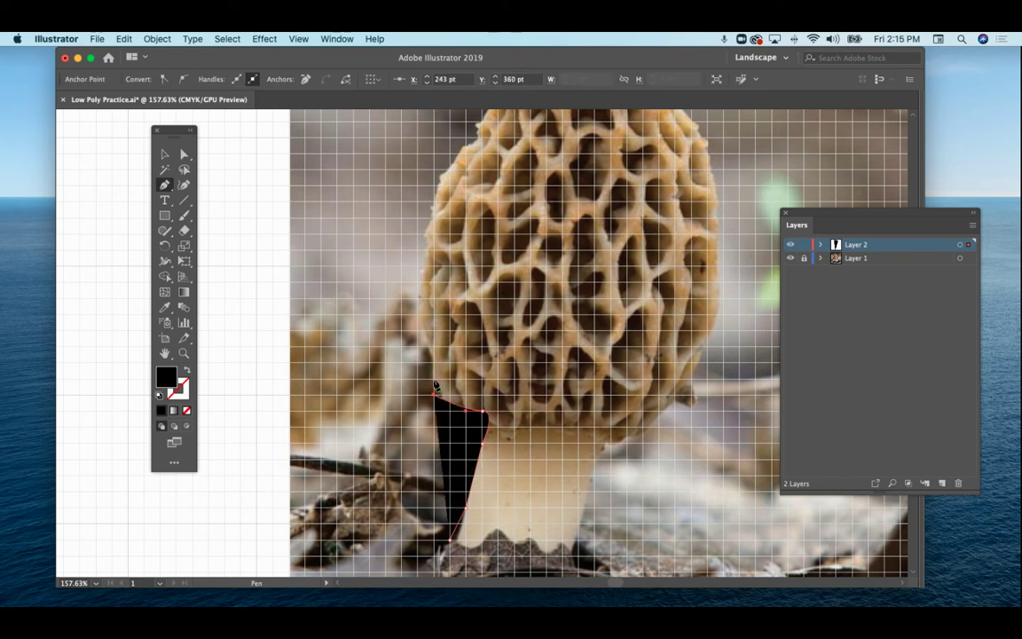
click(418, 315)
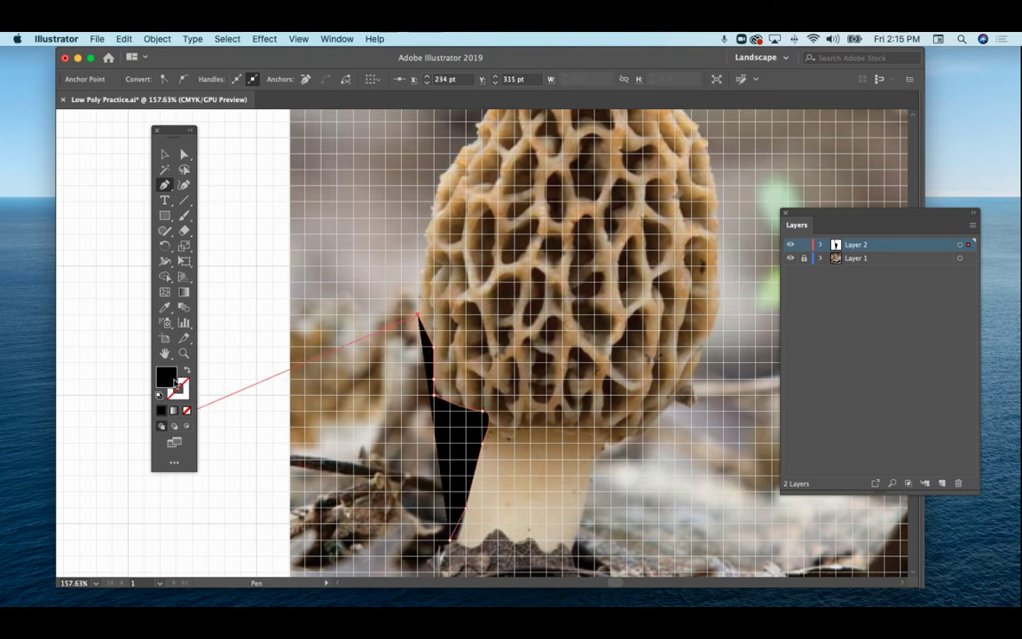
Step: Pick a pinkish-red colour for the path and swap fill and stroke, leaving a coloured outline with no fill
double_click(165, 376)
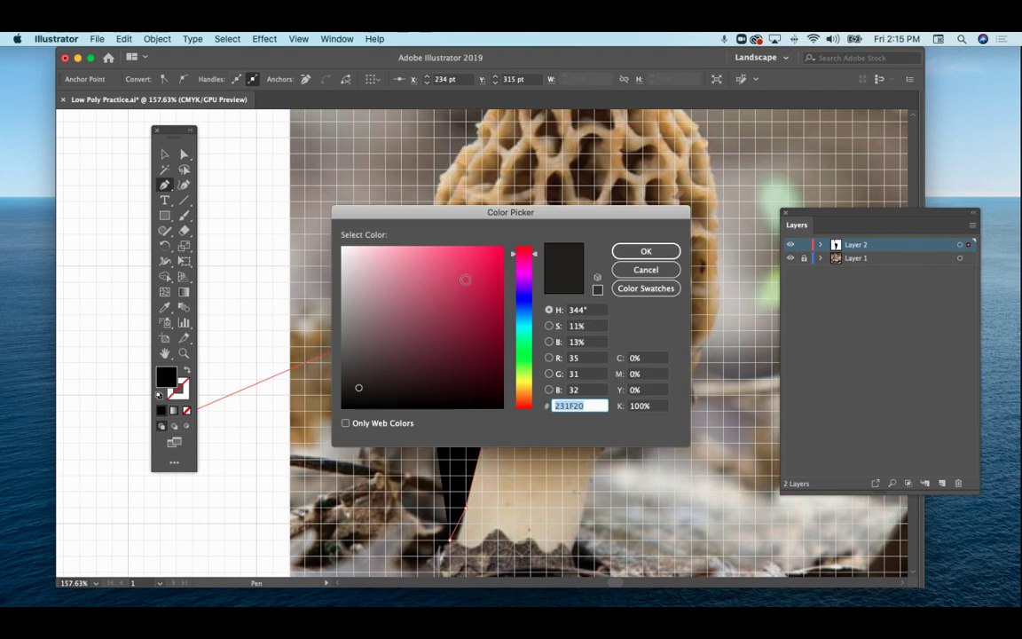
click(475, 267)
click(646, 251)
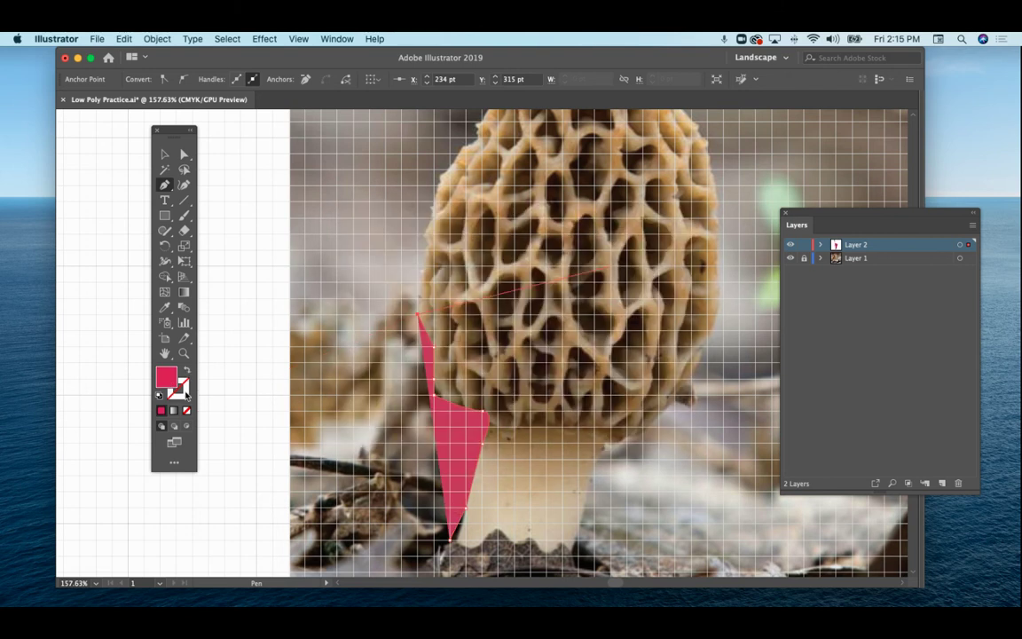
click(187, 373)
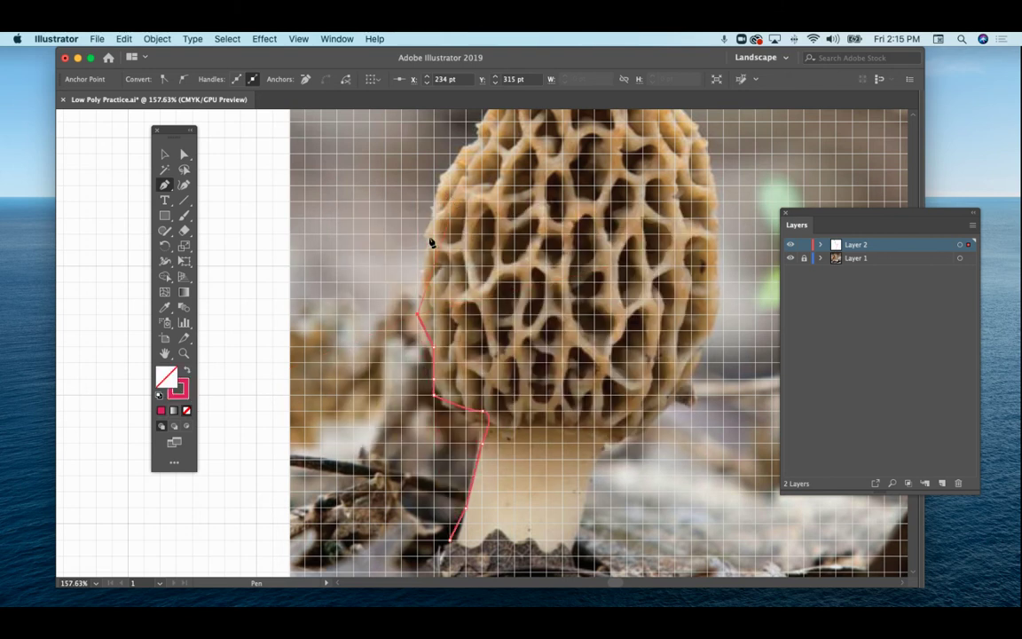
Step: Continue the outline with straight segments up the left edge of the mushroom cap
click(417, 265)
click(431, 233)
click(419, 215)
click(441, 175)
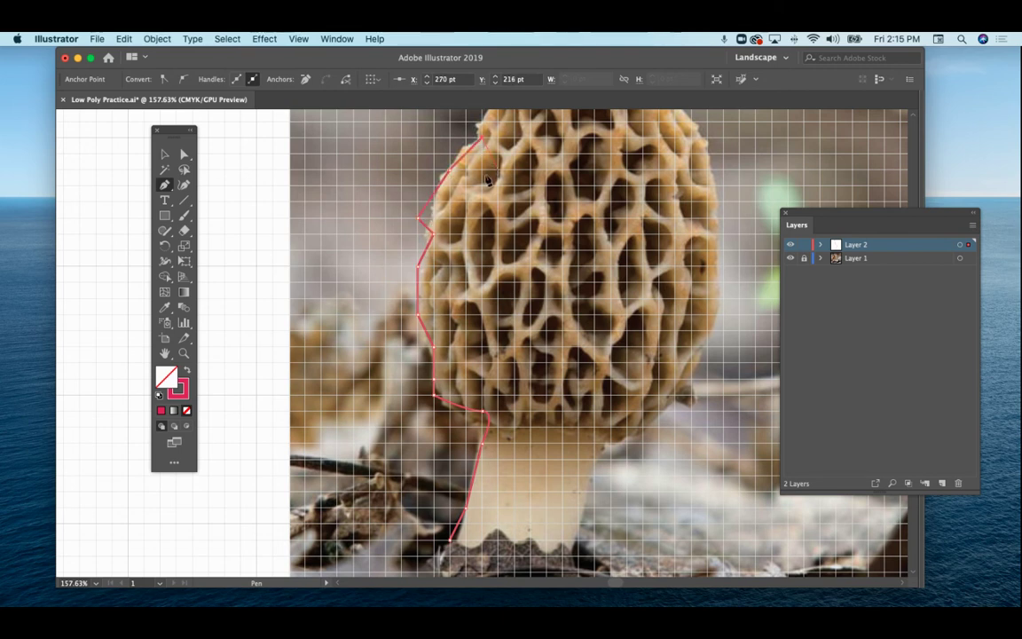
Step: Continue the outline up the cap's upper left side, over its tip and down to its upper right shoulder
scroll(486, 180, up, 3)
scroll(485, 270, up, 9)
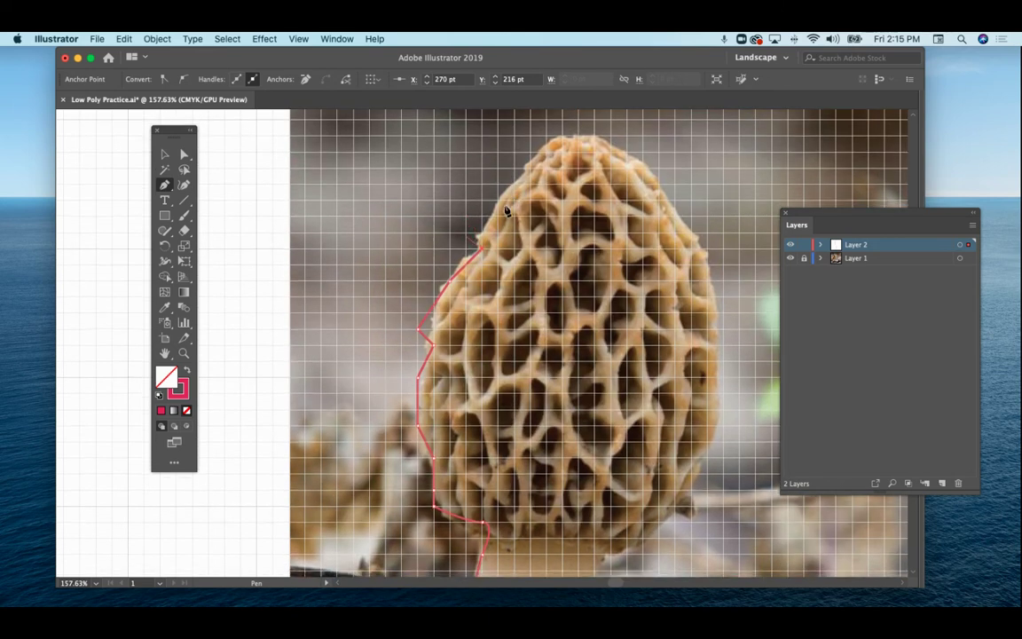
scroll(510, 231, up, 9)
scroll(523, 284, up, 15)
scroll(508, 426, up, 1)
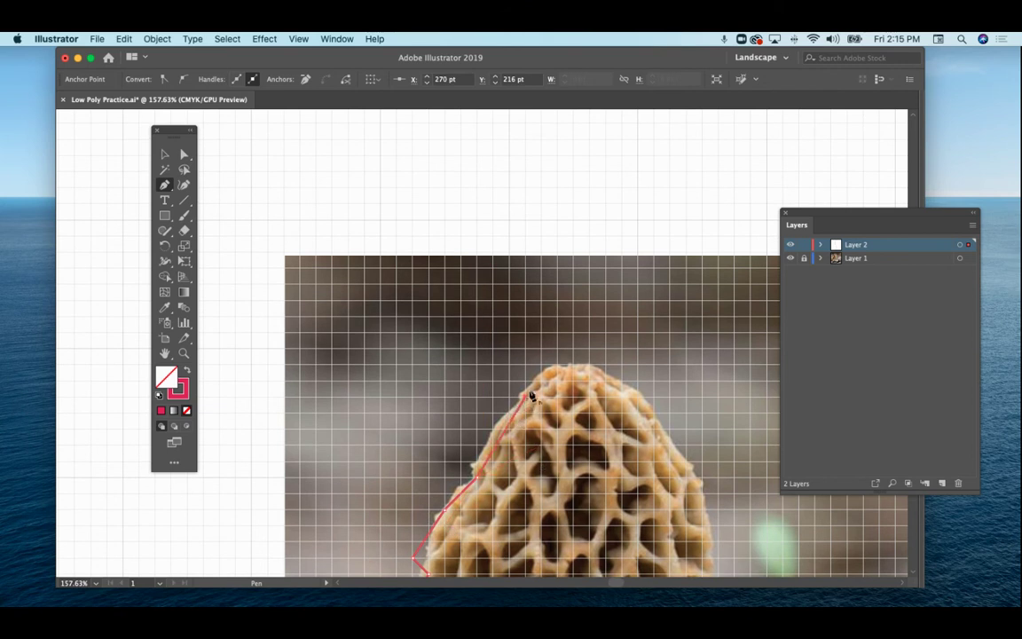
click(540, 365)
click(576, 364)
click(621, 381)
click(656, 414)
click(689, 463)
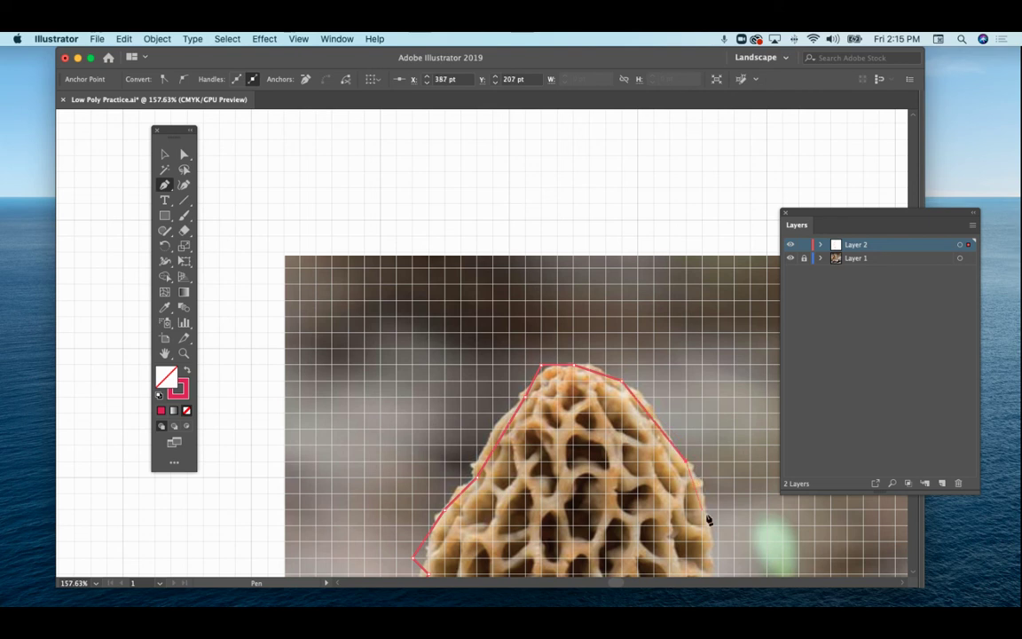
Step: Trace the outline down the cap's right edge with straight segments, undoing a misplaced anchor on the way
click(714, 540)
scroll(693, 515, down, 2)
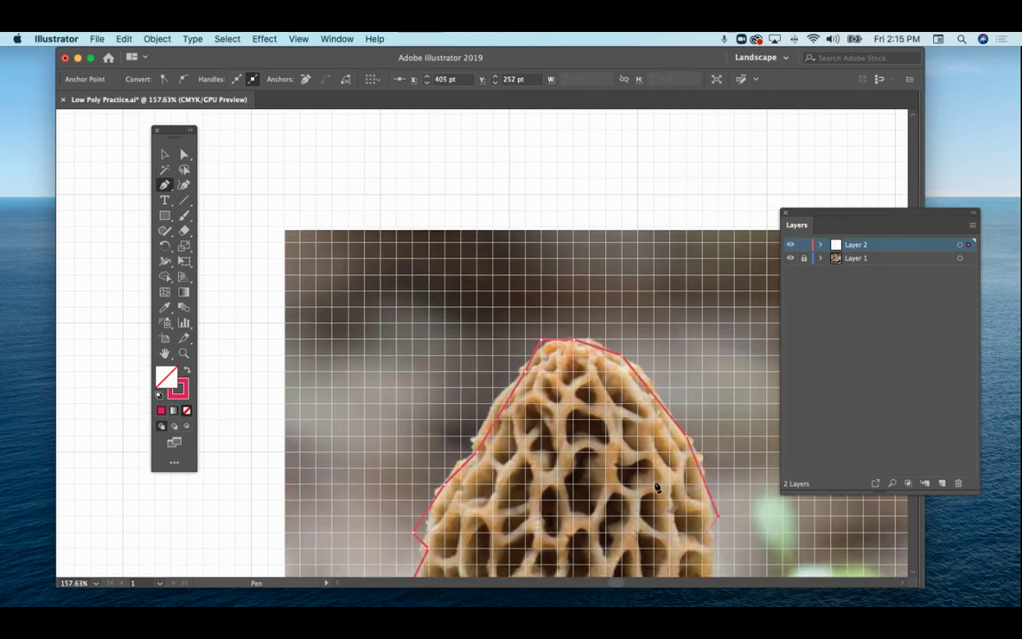
scroll(677, 494, down, 6)
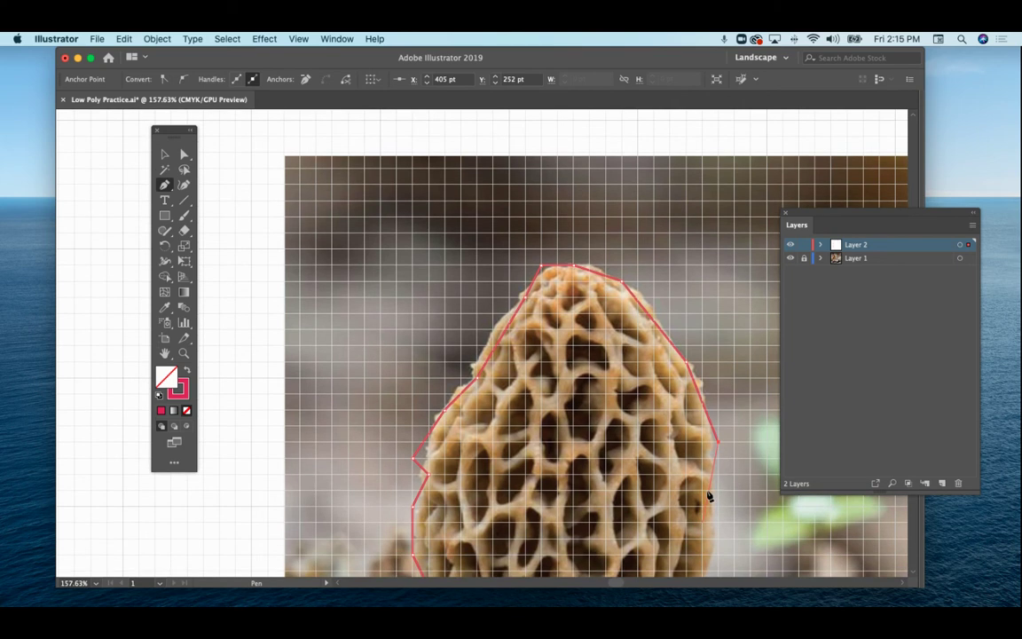
scroll(709, 501, down, 4)
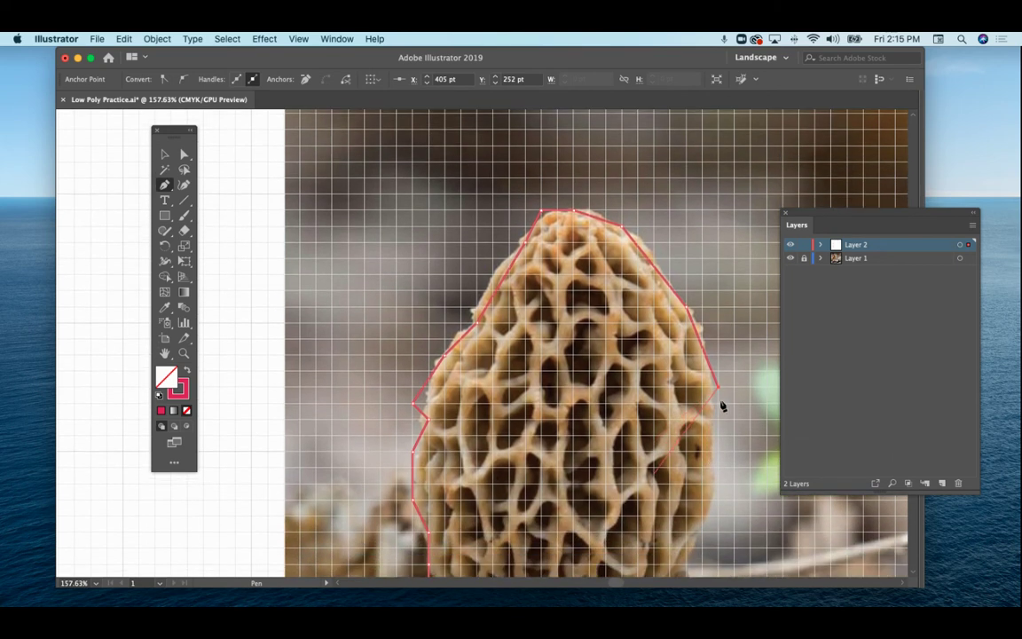
scroll(716, 439, down, 2)
click(714, 447)
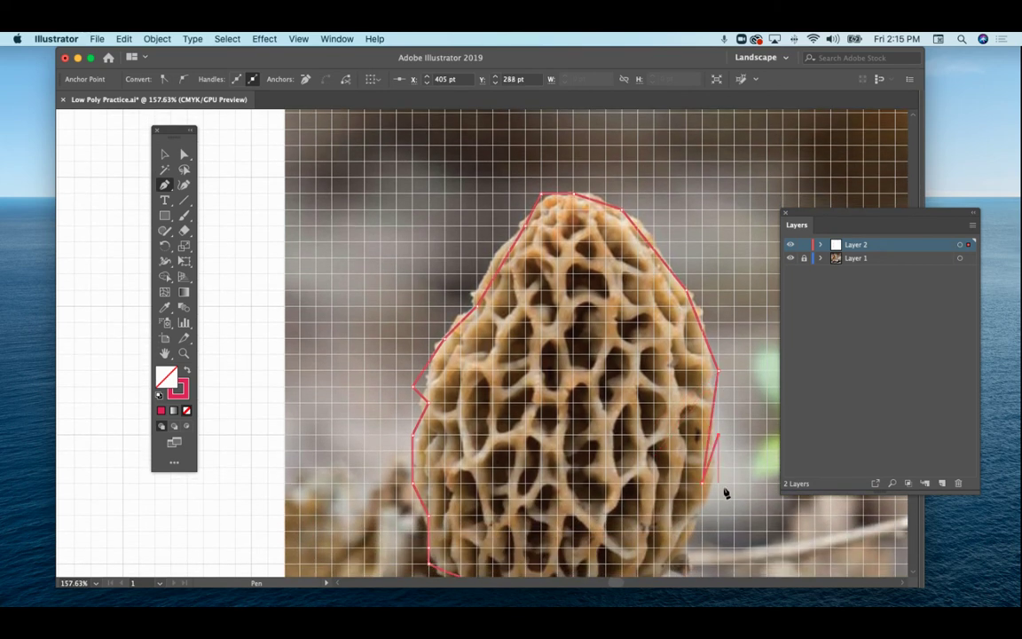
key(super+z)
click(718, 471)
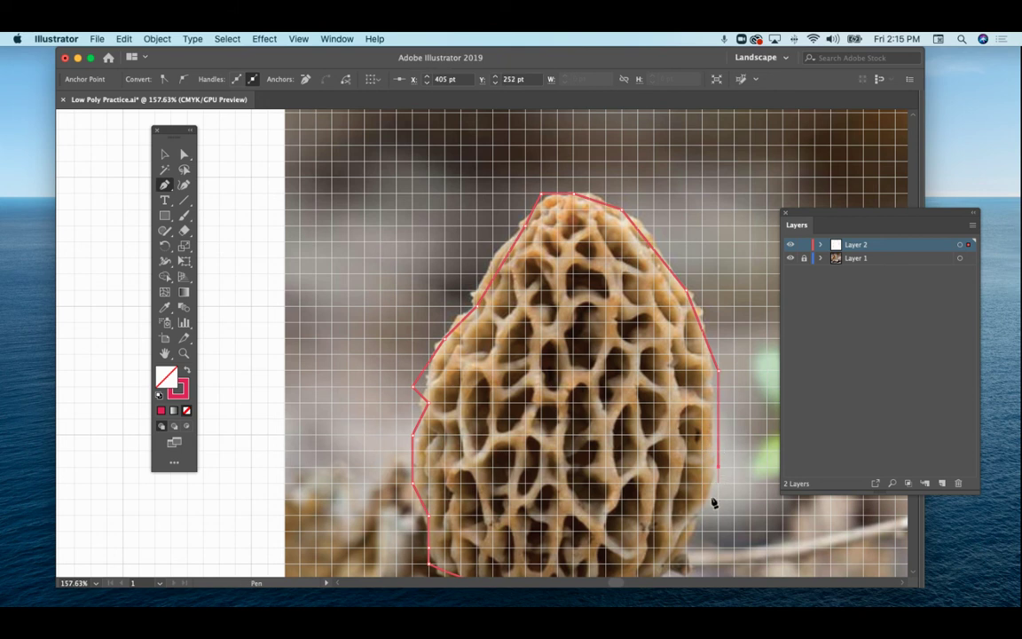
scroll(674, 537, down, 5)
scroll(651, 530, down, 7)
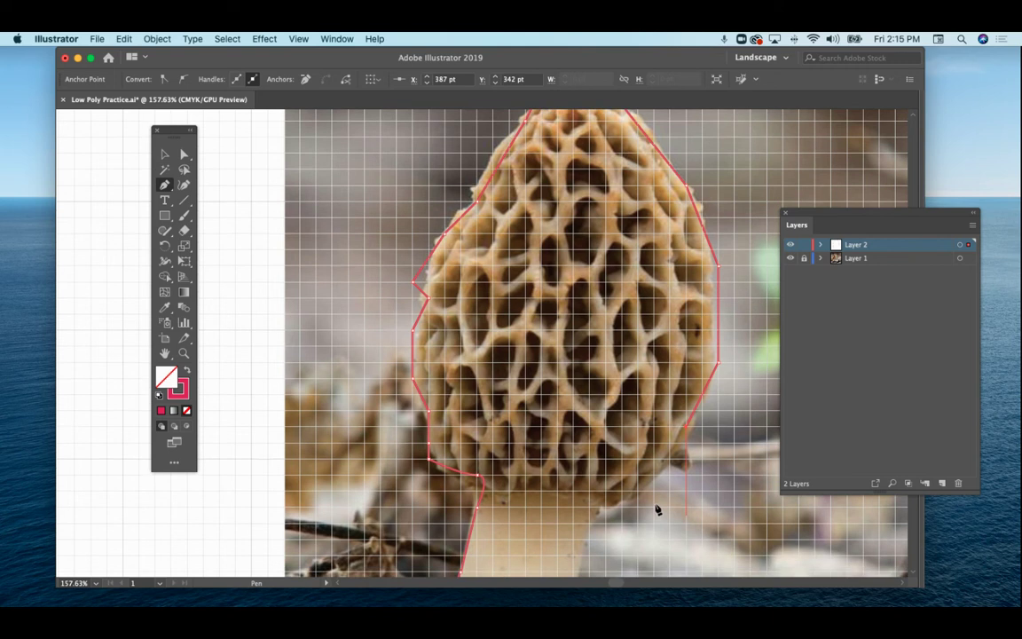
Step: Trace under the cap's lower right edge, down the stem's right side and along its jagged base to close the outline
scroll(669, 415, down, 3)
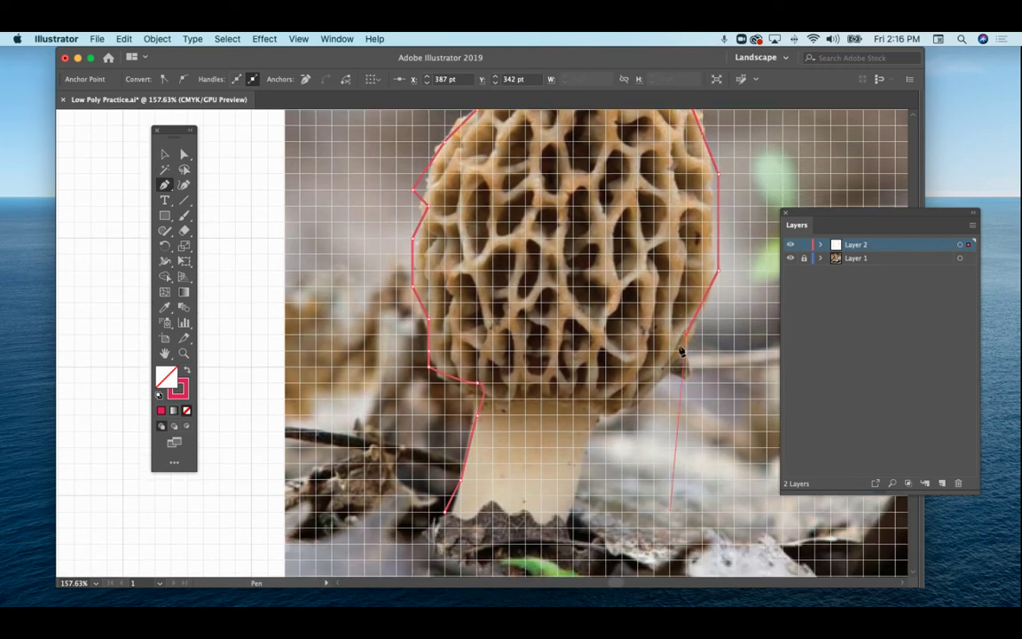
click(637, 401)
click(588, 415)
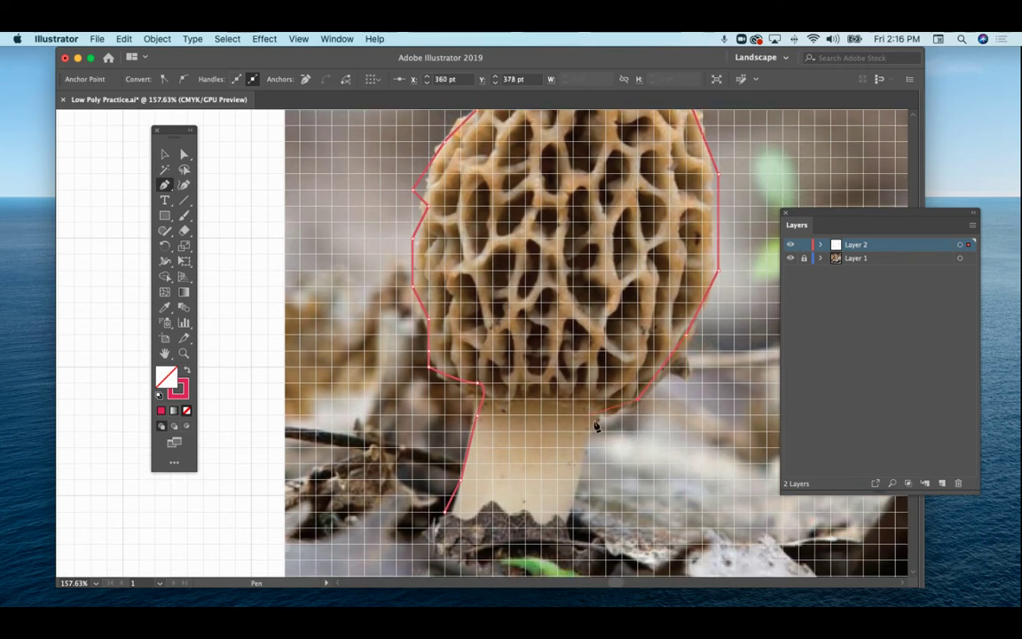
click(558, 526)
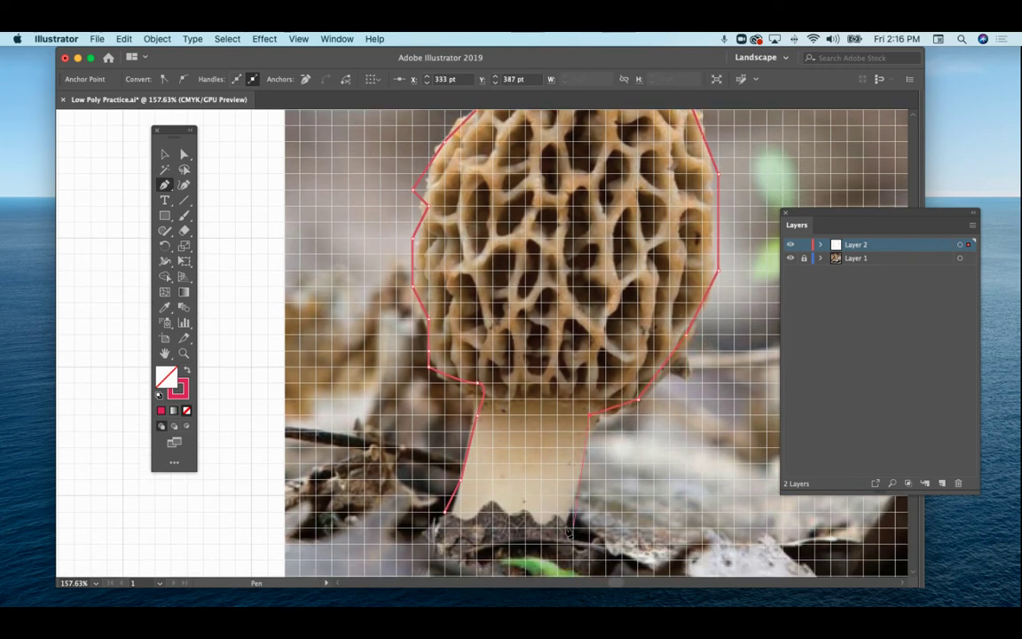
click(544, 512)
click(493, 495)
click(444, 513)
Step: Try to draw a small triangle inside the cap's upper left edge
scroll(542, 208, up, 2)
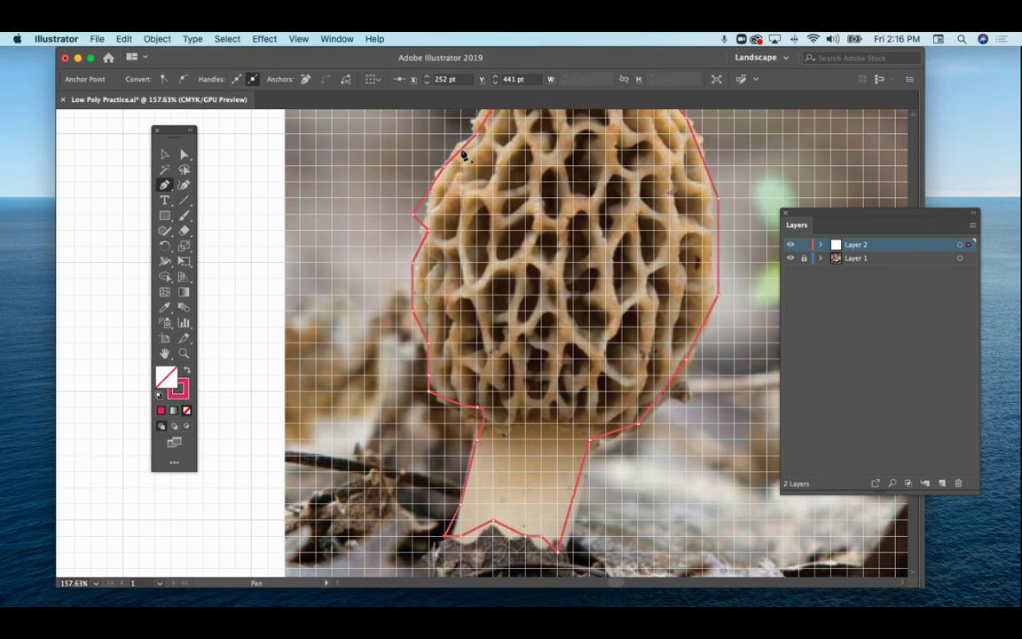
super+click(464, 158)
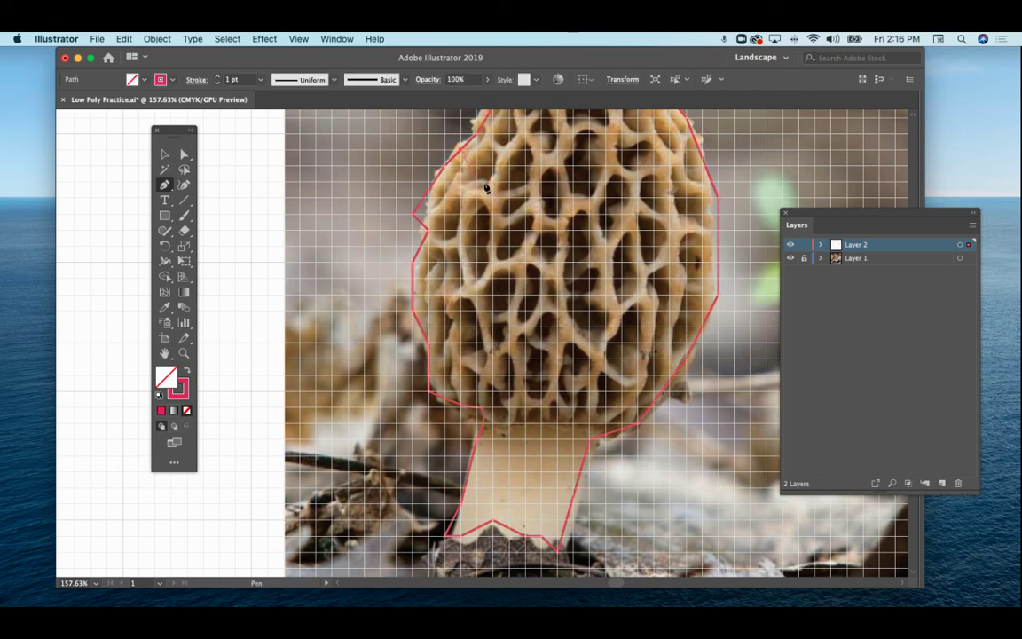
click(438, 184)
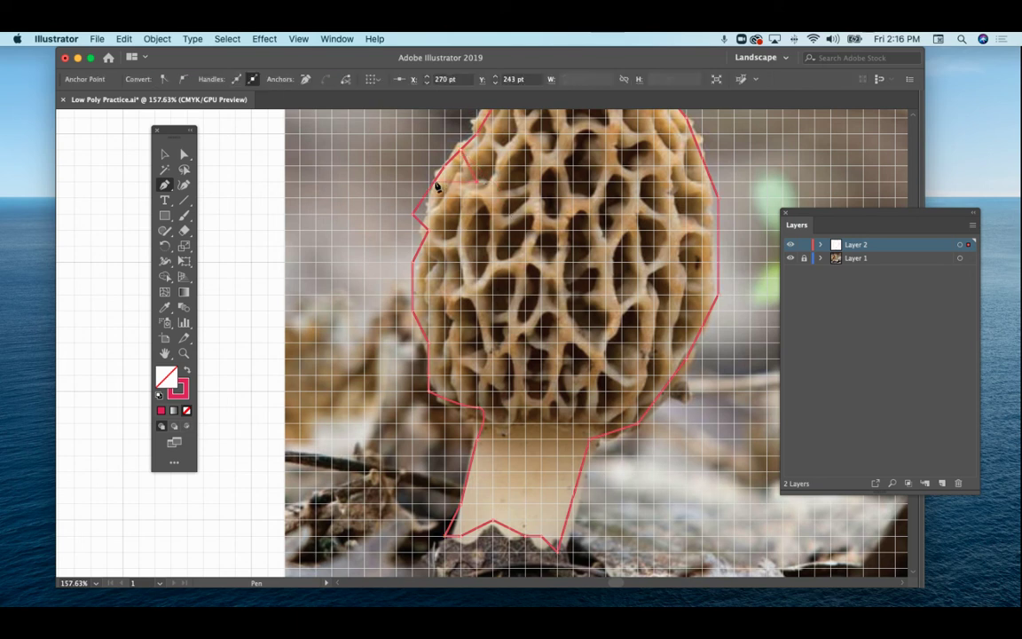
click(461, 158)
click(459, 151)
Step: Turn off Snap to Grid and undo the trial triangle at the cap's upper left edge
click(337, 38)
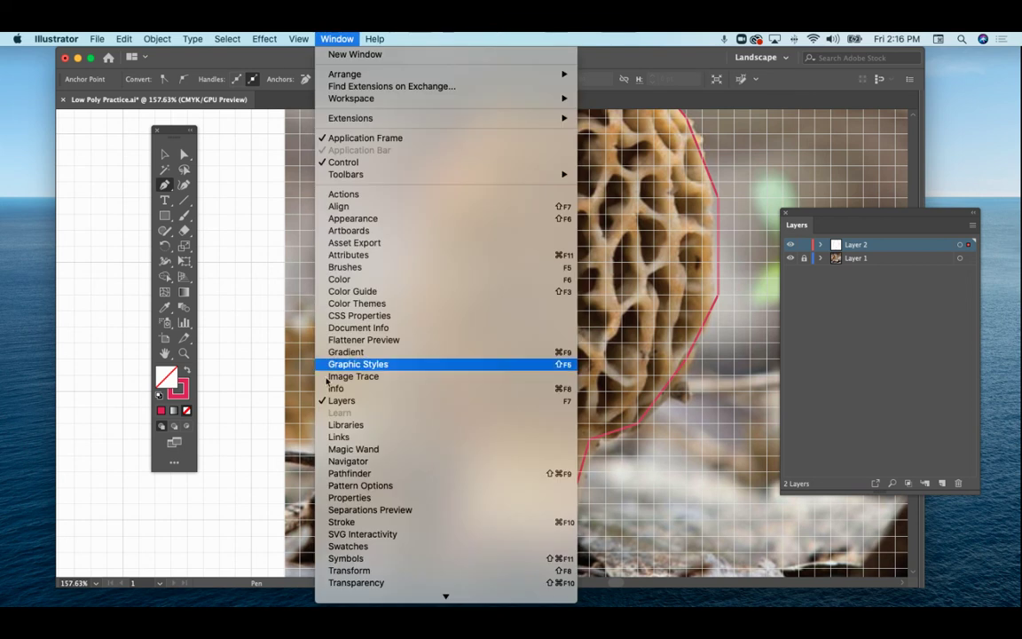
mouse_move(288, 38)
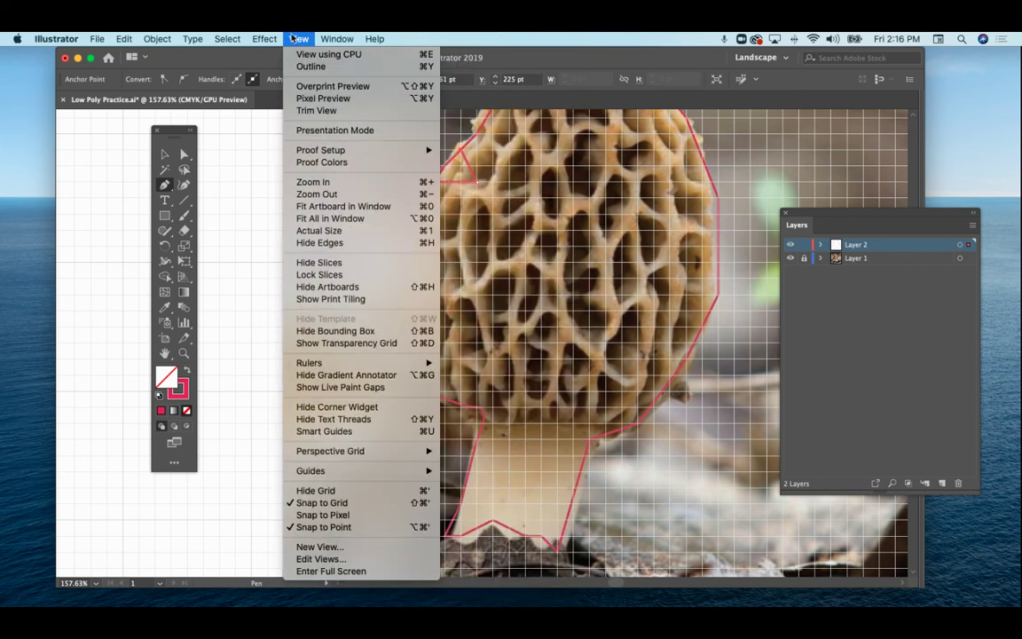
click(470, 472)
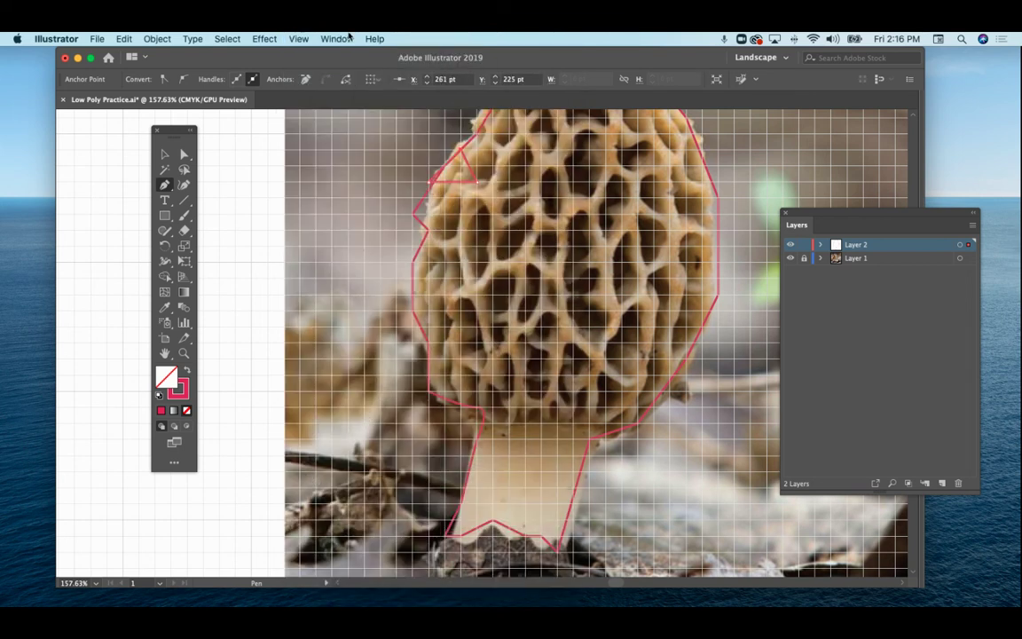
click(298, 38)
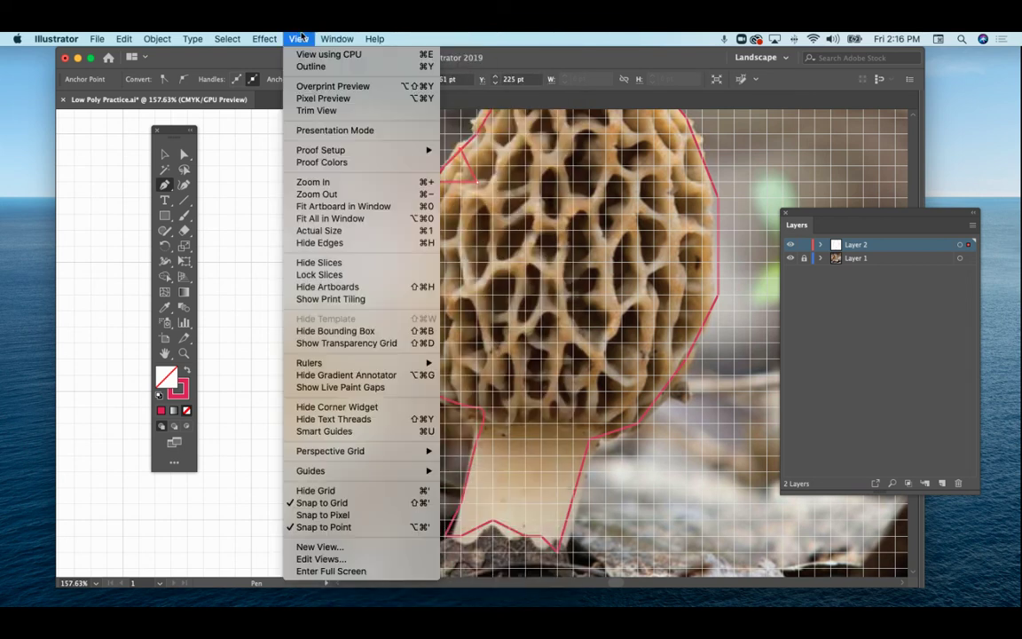
click(313, 504)
key(super)
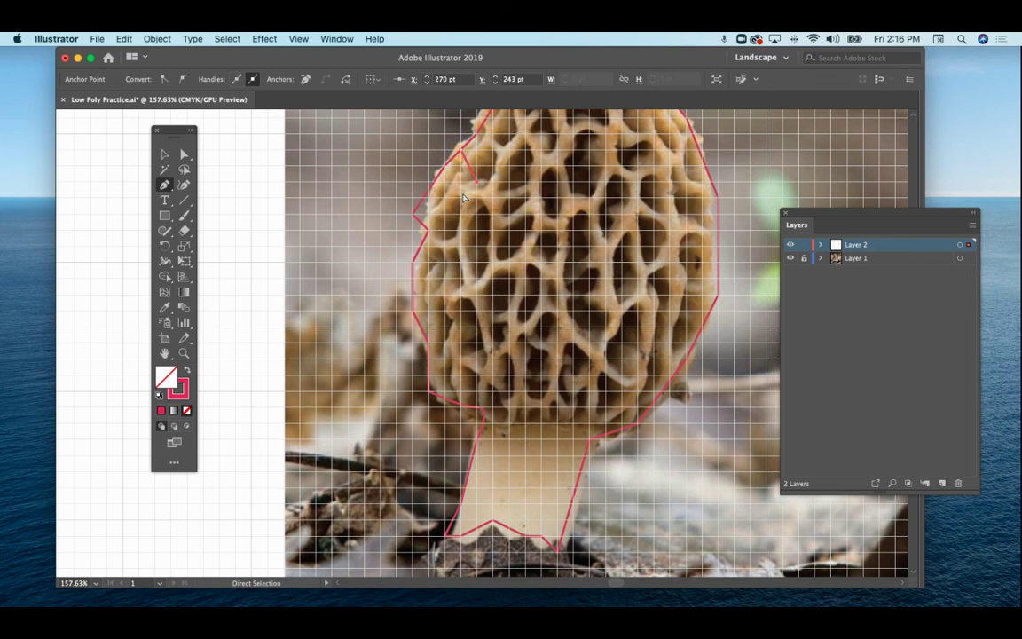
key(super+z)
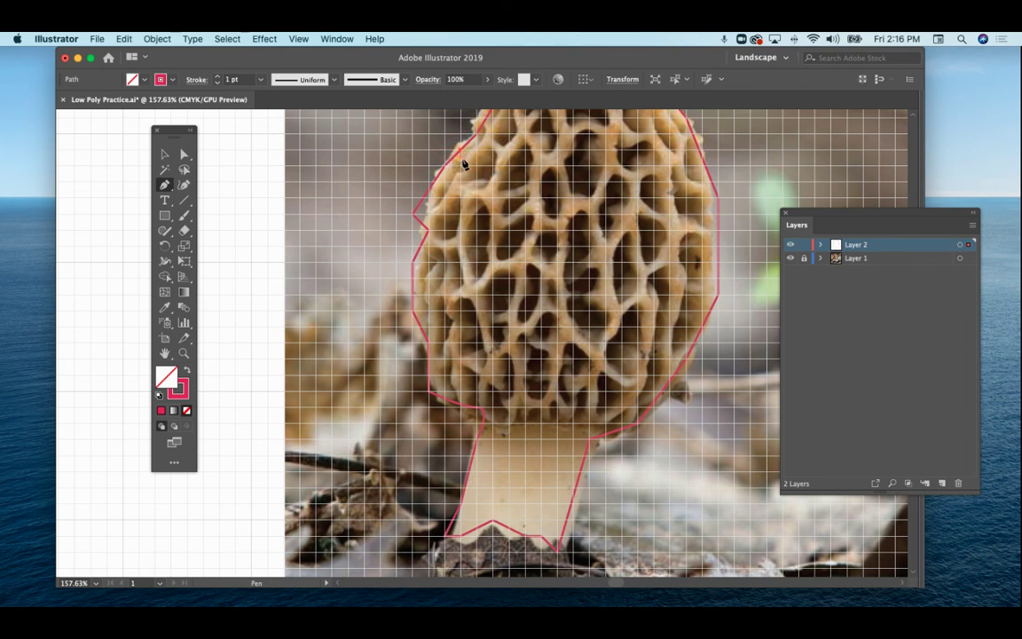
Step: Draw a closed Pen triangle joining the outline's protruding left corner, a point inside the cap and the next outline anchor above
key(z)
drag(420, 151, 611, 456)
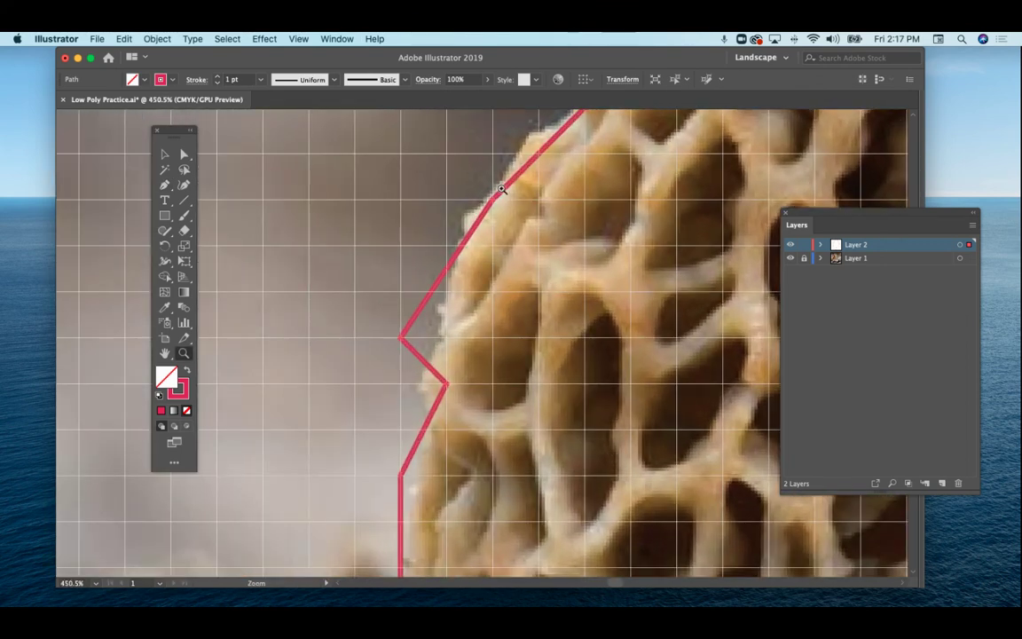
click(166, 185)
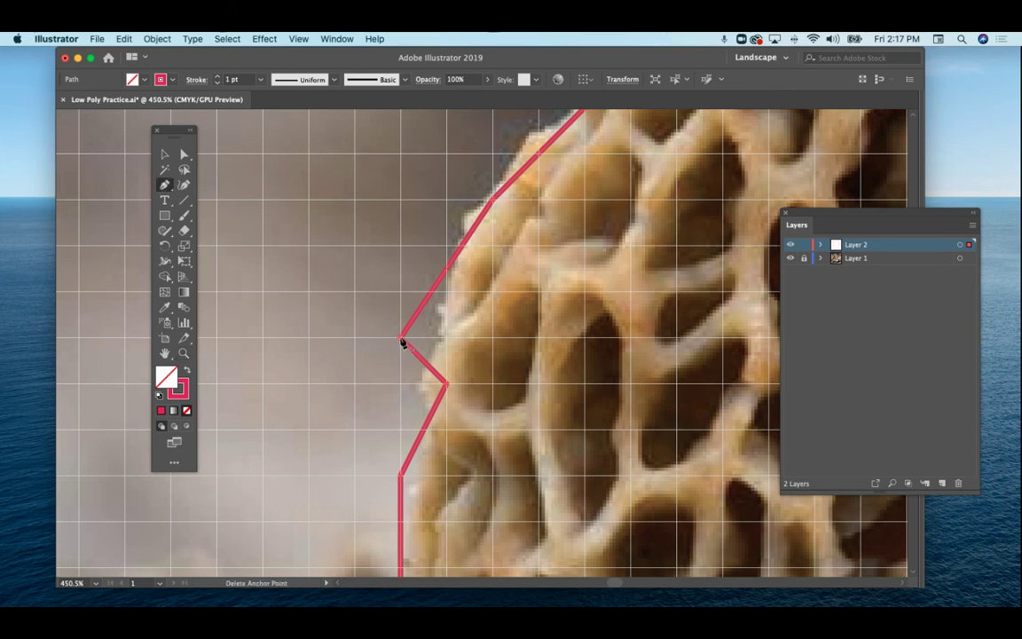
scroll(402, 343, right, 2)
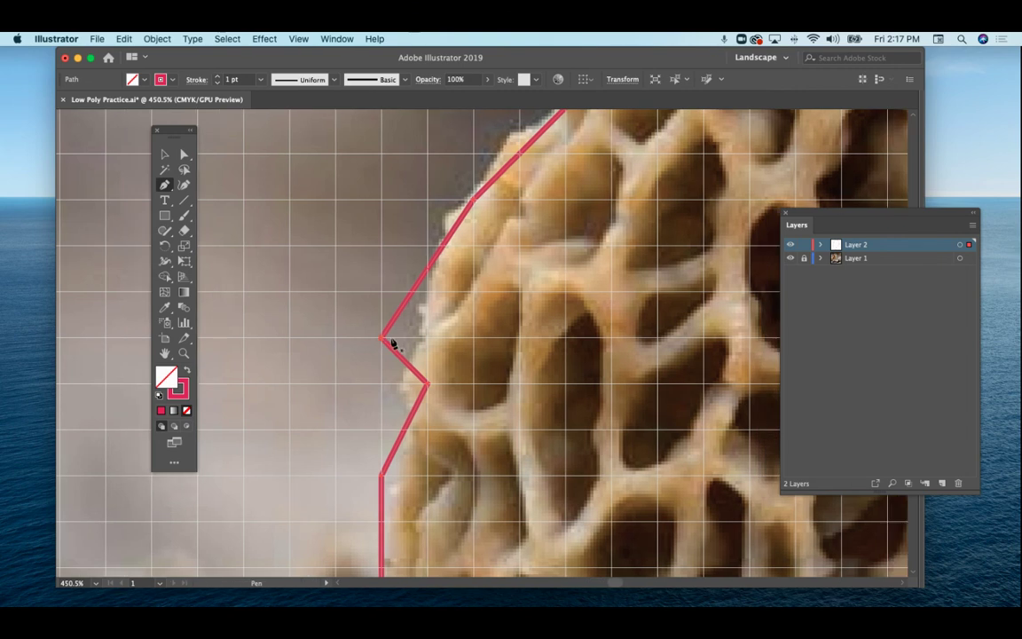
click(383, 341)
click(519, 291)
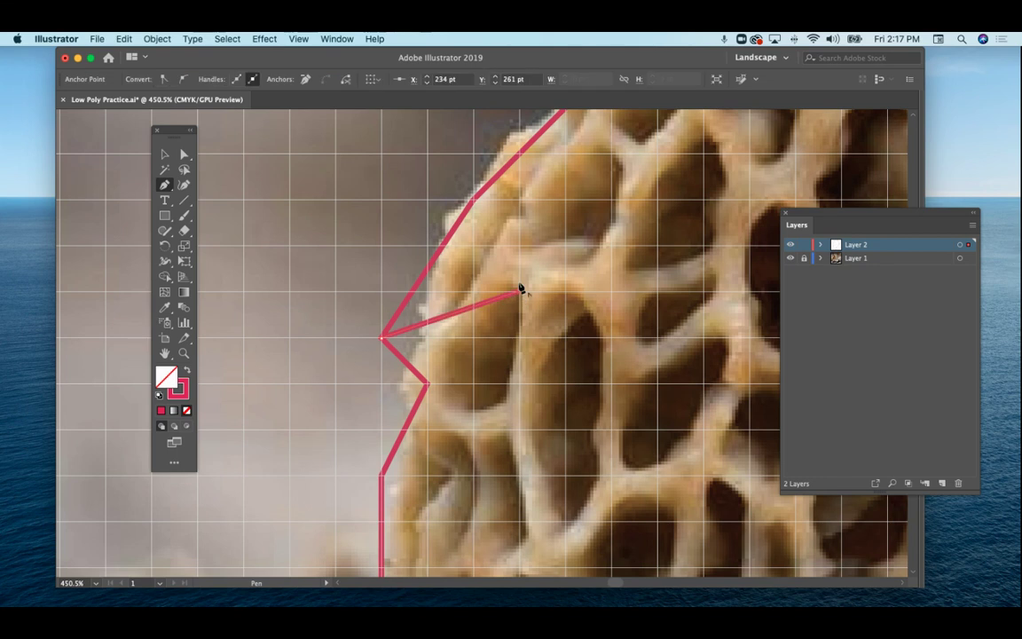
click(473, 203)
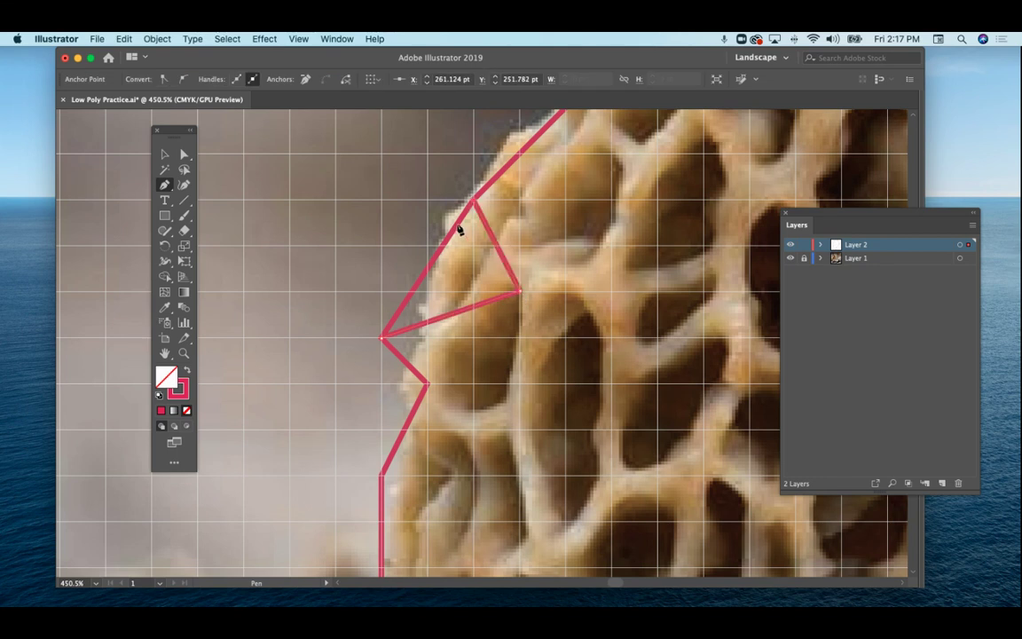
click(382, 340)
Step: Draw a second triangle below the first, joining the outline's inward notch, the shared inner point and the protruding left corner
click(426, 385)
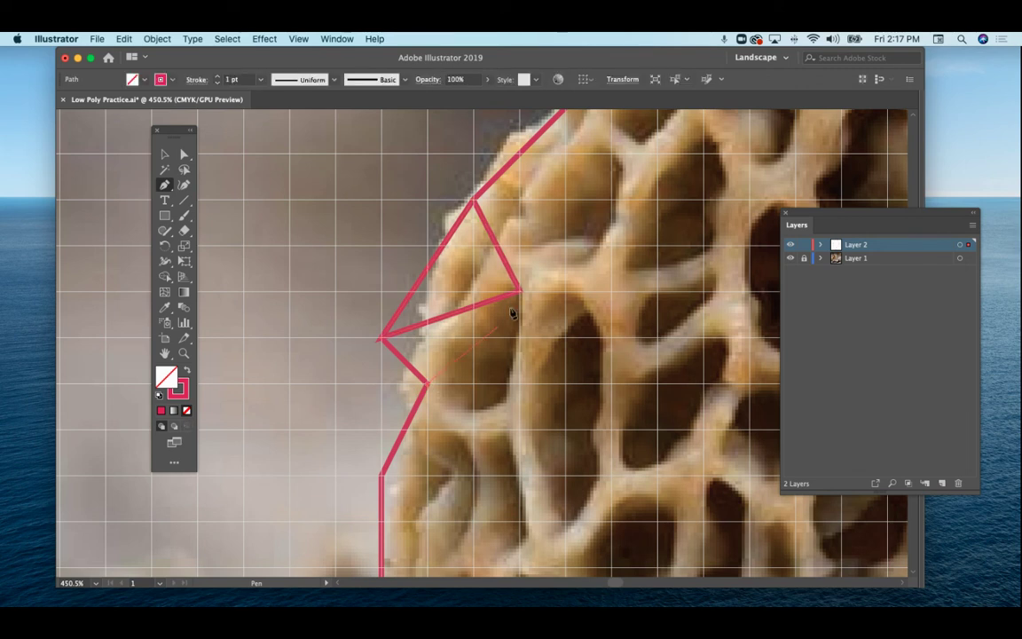
click(520, 293)
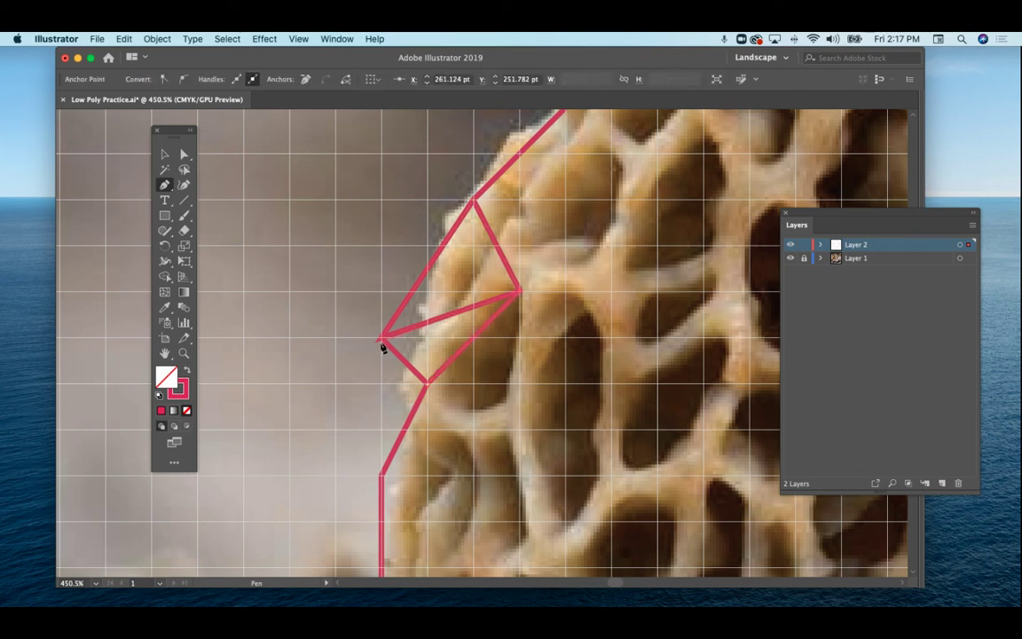
click(383, 341)
click(426, 385)
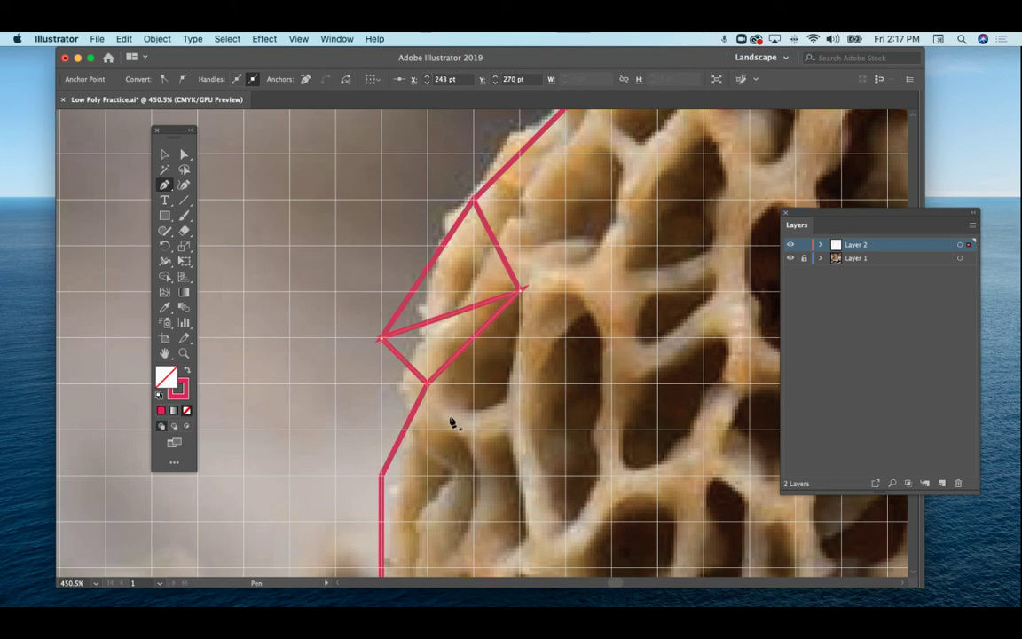
Step: Draw a third triangle between the shared inner point, the outline's notch and a new point lower inside the cap
click(505, 413)
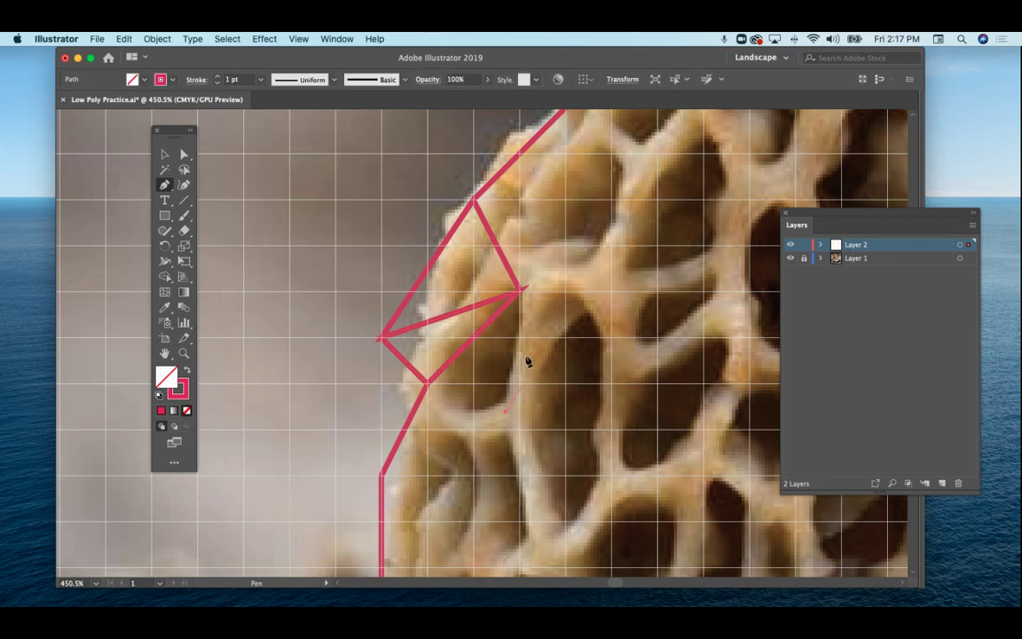
click(521, 290)
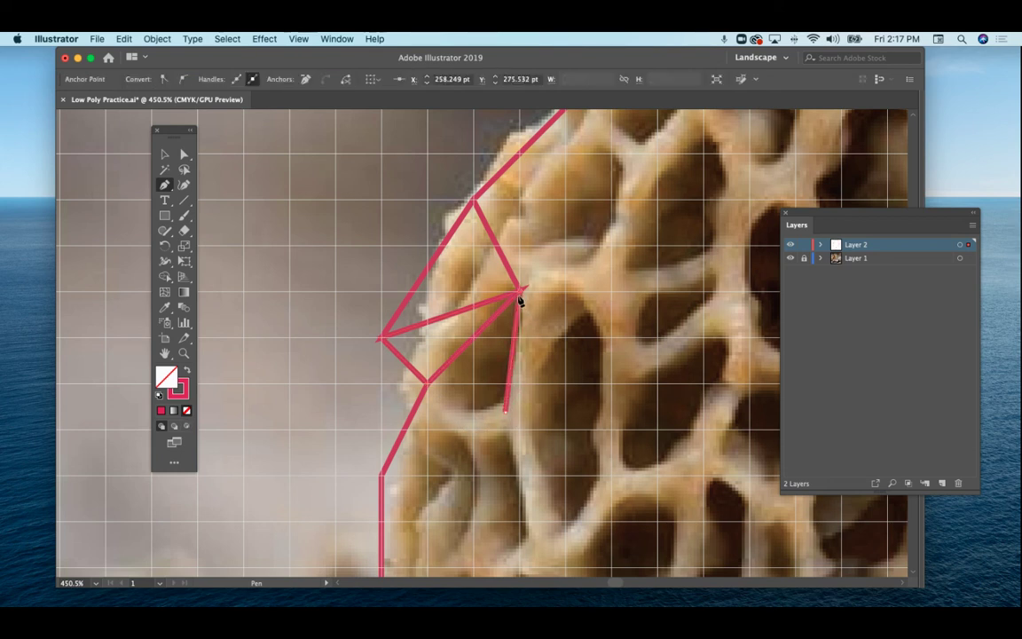
click(428, 387)
click(505, 412)
click(507, 417)
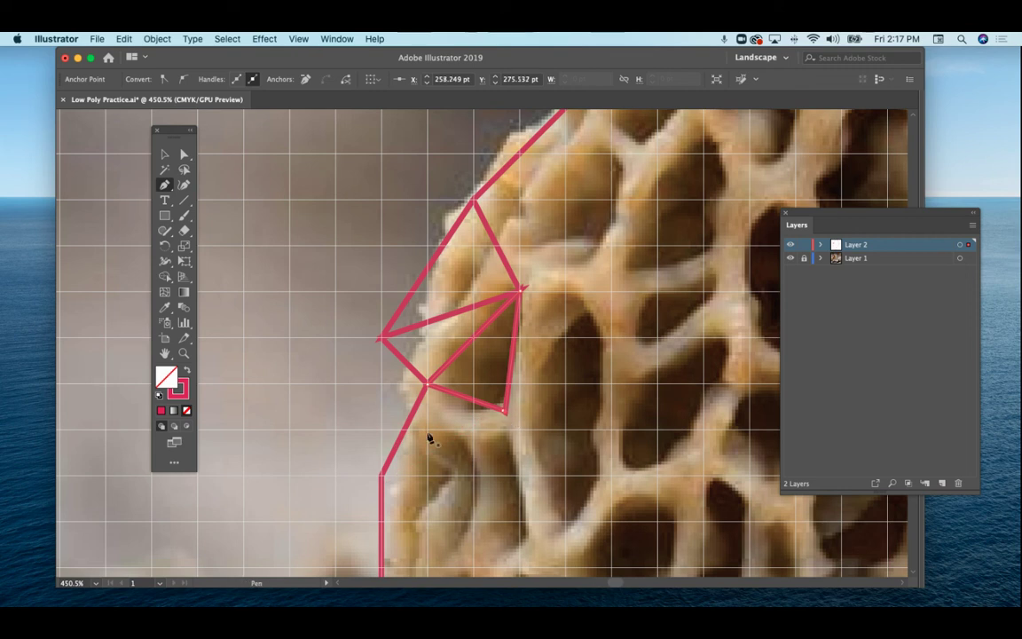
super+click(437, 380)
key(Delete)
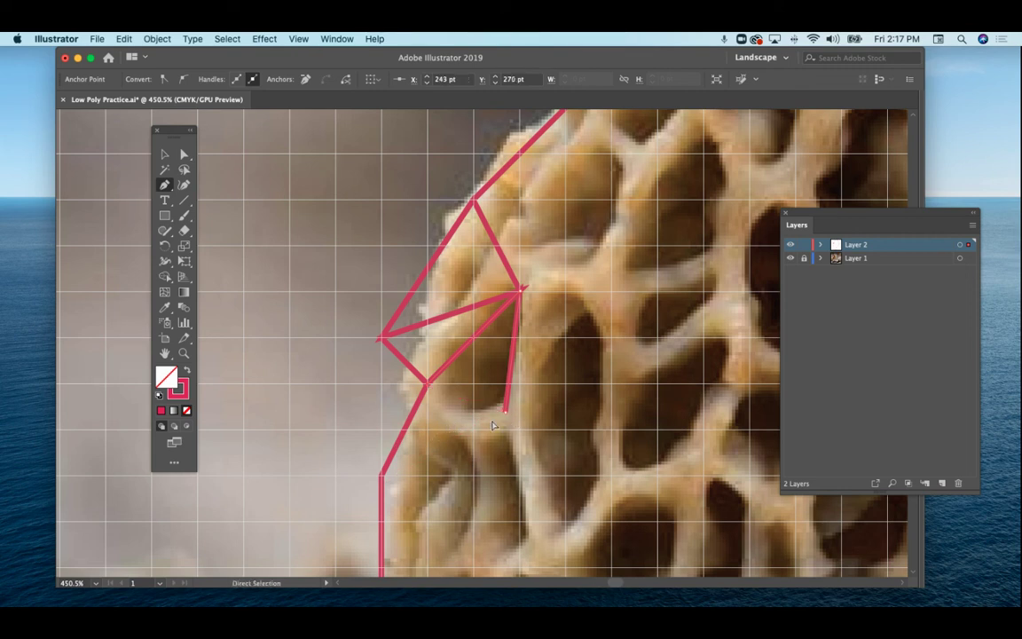
click(505, 412)
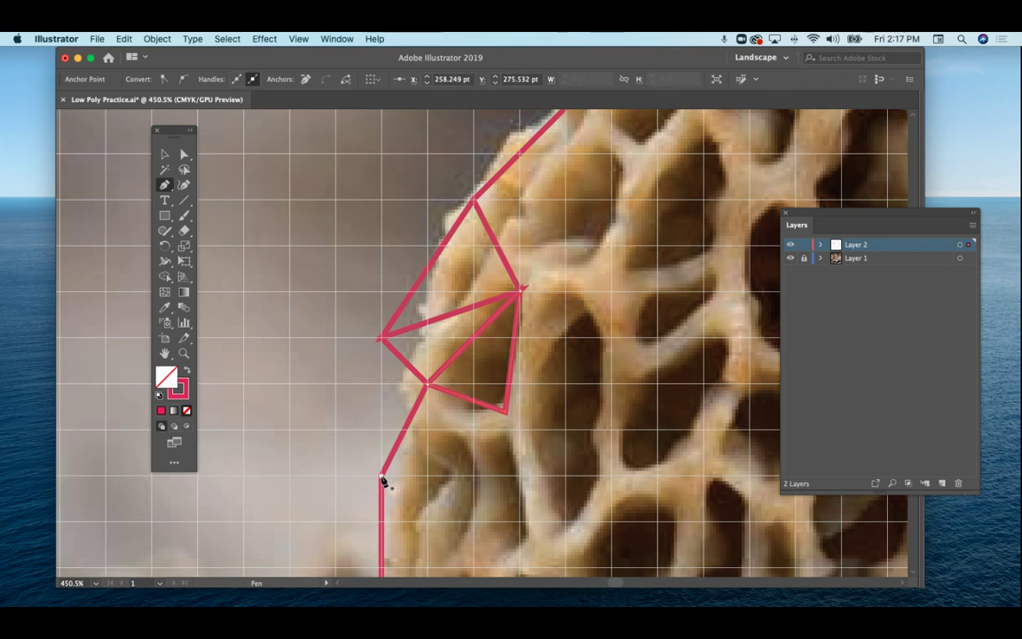
Step: Draw a fourth triangle joining the outline's notch, the next outline anchor below and the third triangle's lower inner point
super+click(424, 390)
super+click(427, 386)
click(382, 477)
scroll(396, 480, down, 3)
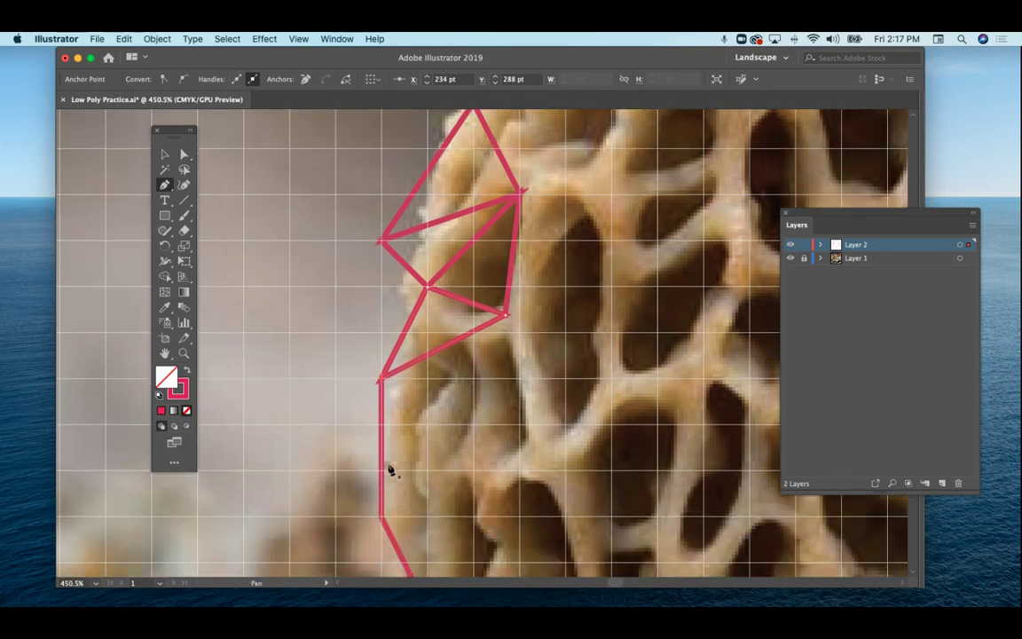
click(383, 520)
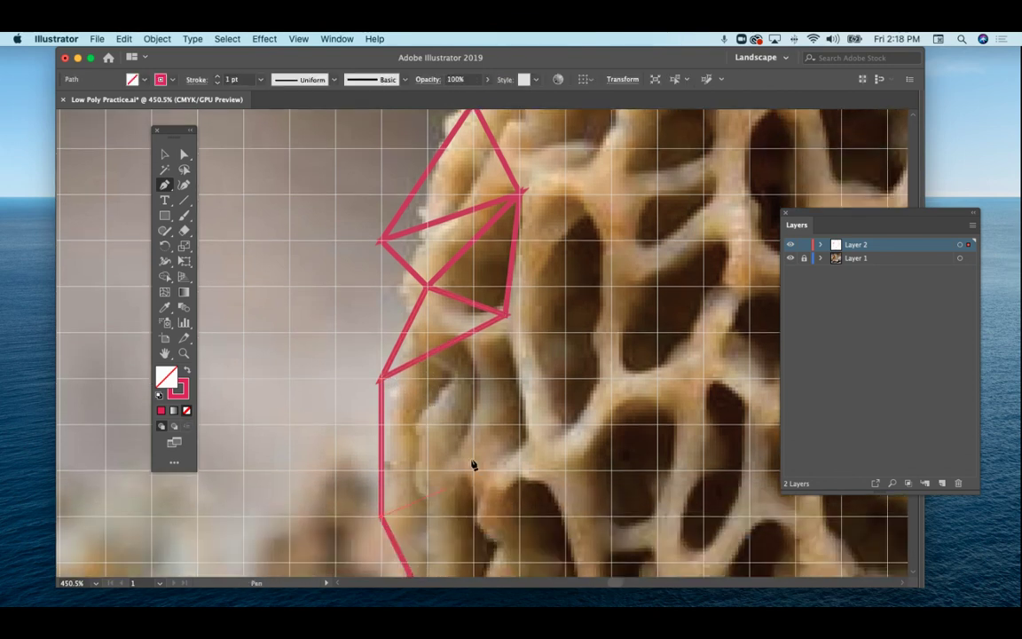
click(471, 411)
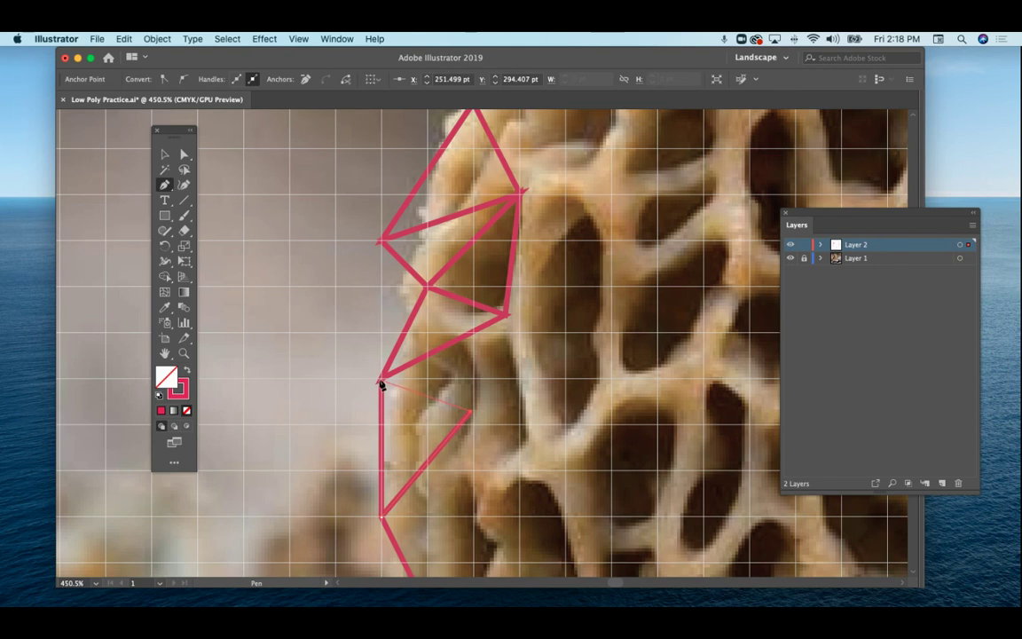
click(381, 384)
click(382, 517)
key(cmd+z)
super+click(426, 465)
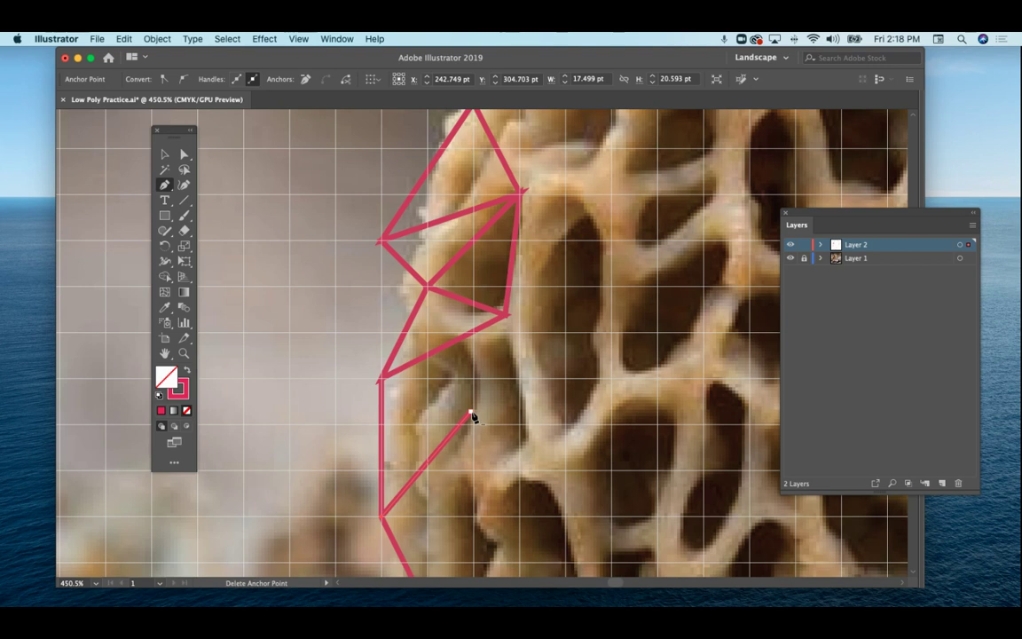
super+click(382, 384)
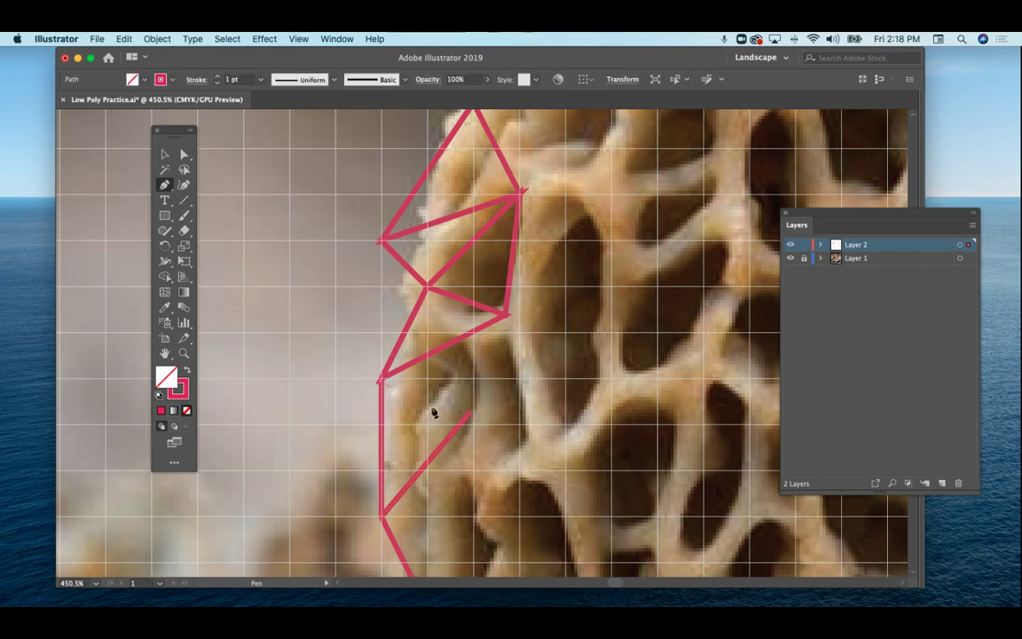
click(381, 382)
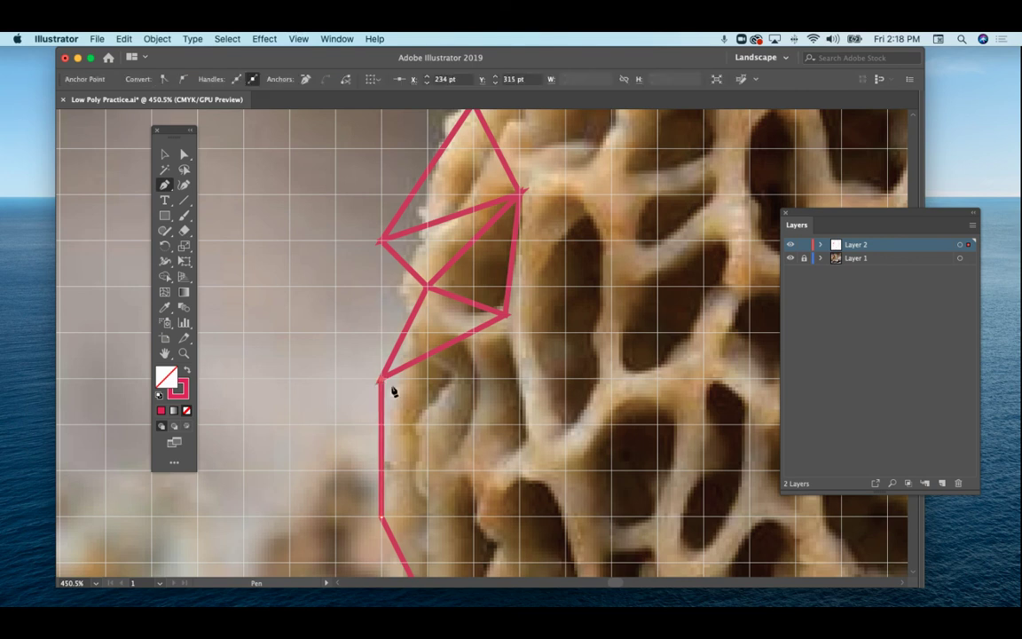
click(477, 413)
key(super+z)
key(super+z)
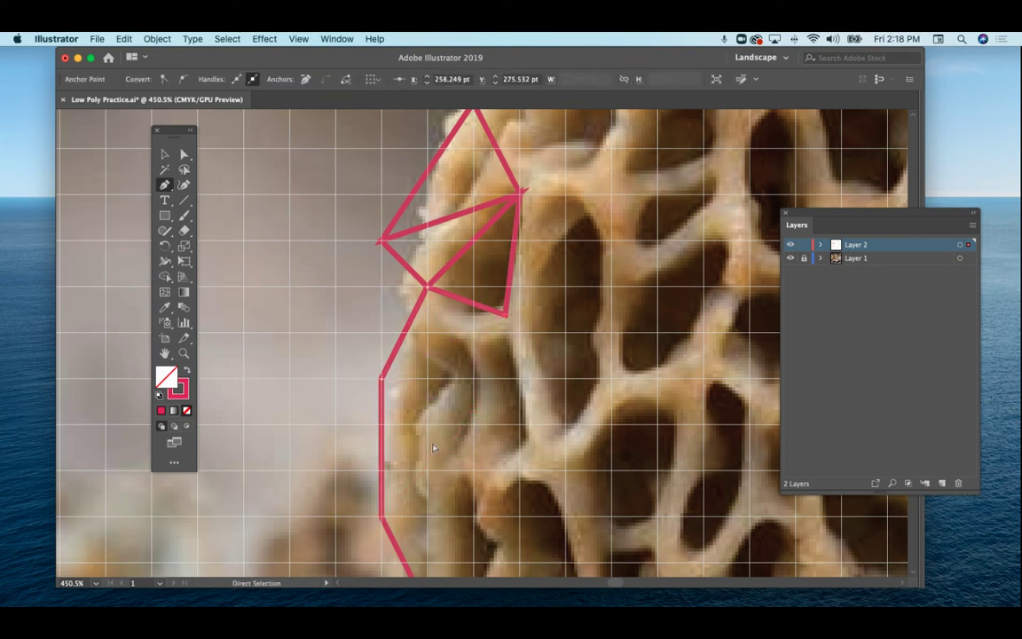
key(super+z)
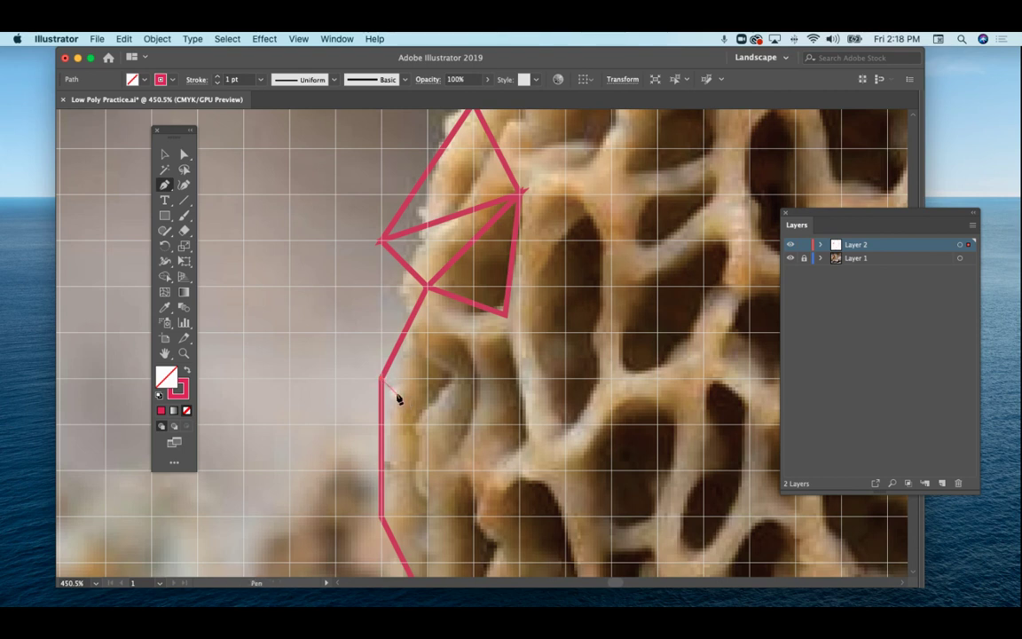
Step: Redraw the fourth triangle joining the outline's notch, the next outline anchor below and the shared lower inner point
key(super)
click(382, 379)
click(428, 288)
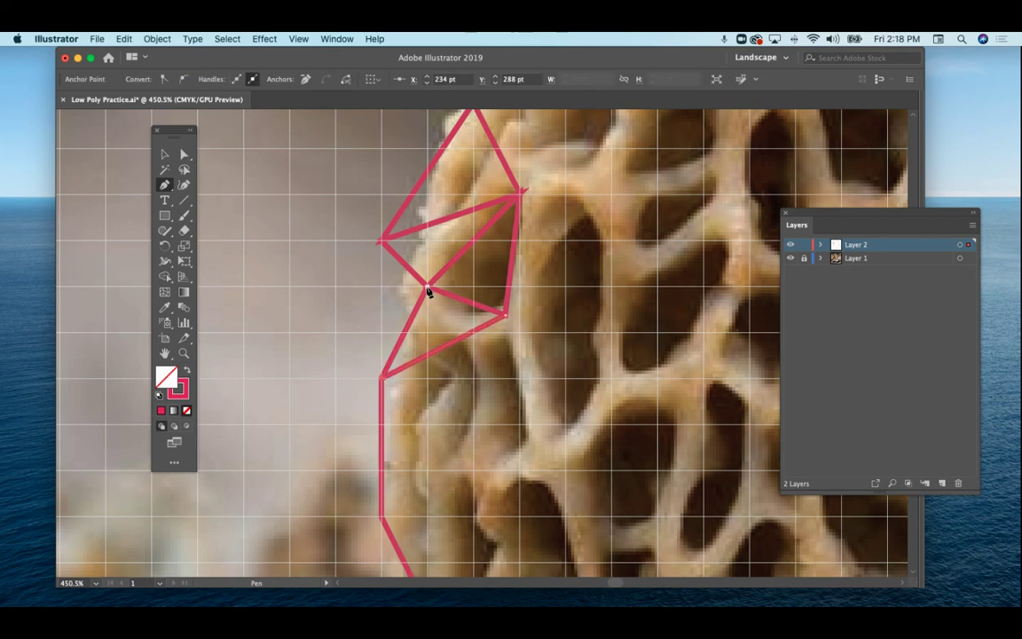
click(504, 315)
Step: Draw a fifth triangle joining the shared lower inner point and the two ends of the outline's vertical segment
click(507, 320)
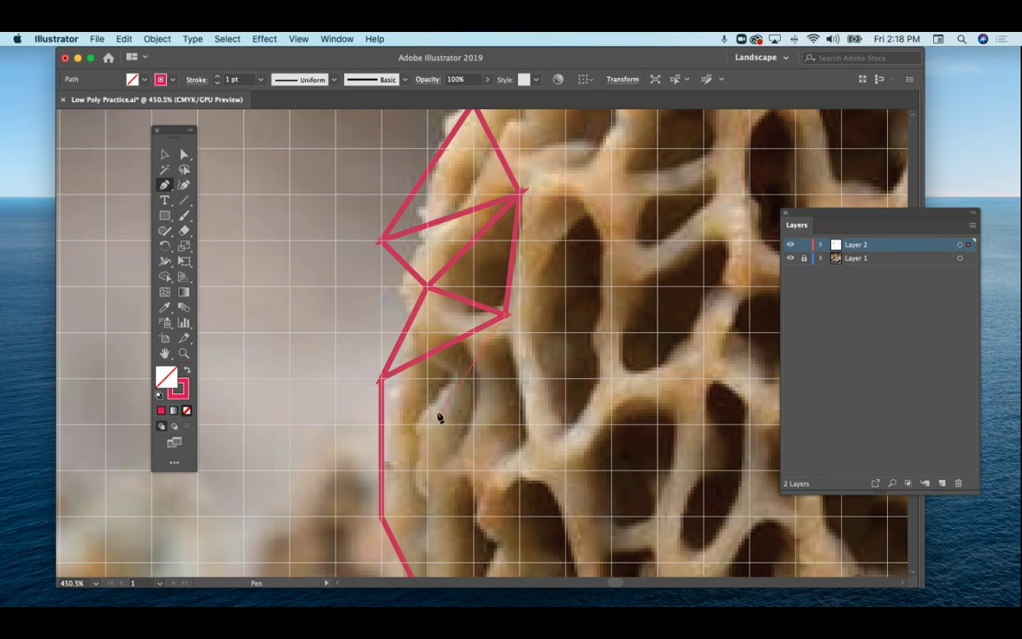
click(382, 522)
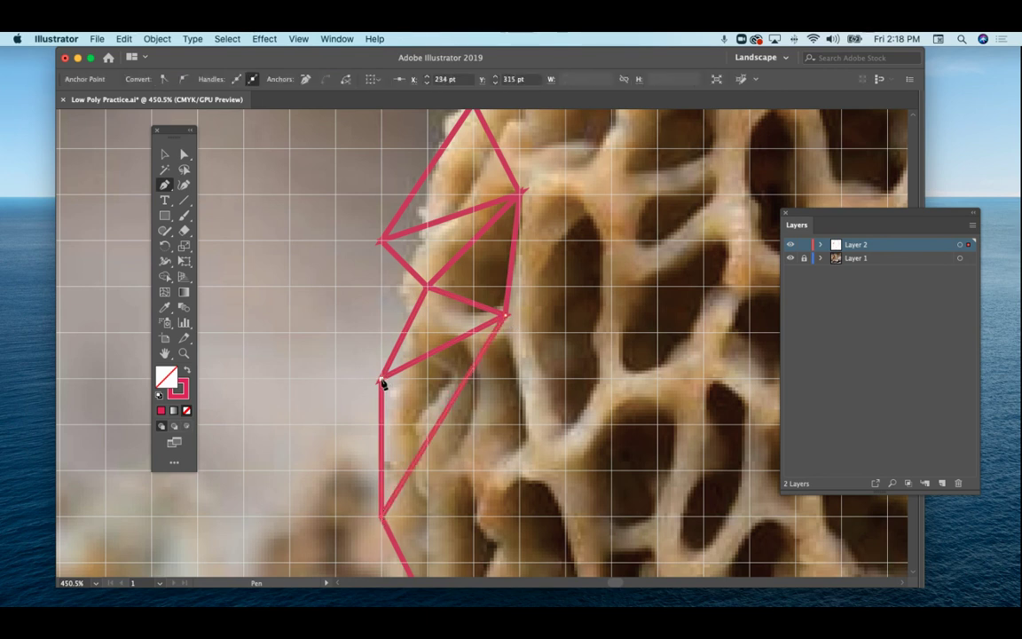
click(382, 382)
click(504, 314)
Step: Select the drawn paths and set their strokes to round caps and round corner joins
click(166, 157)
click(497, 306)
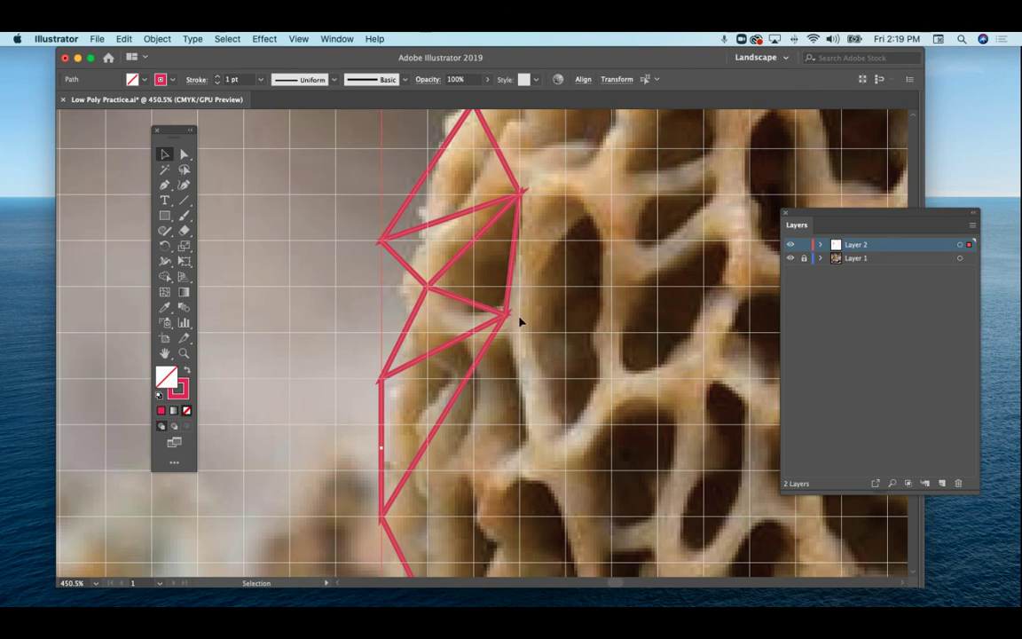
drag(842, 212, 113, 171)
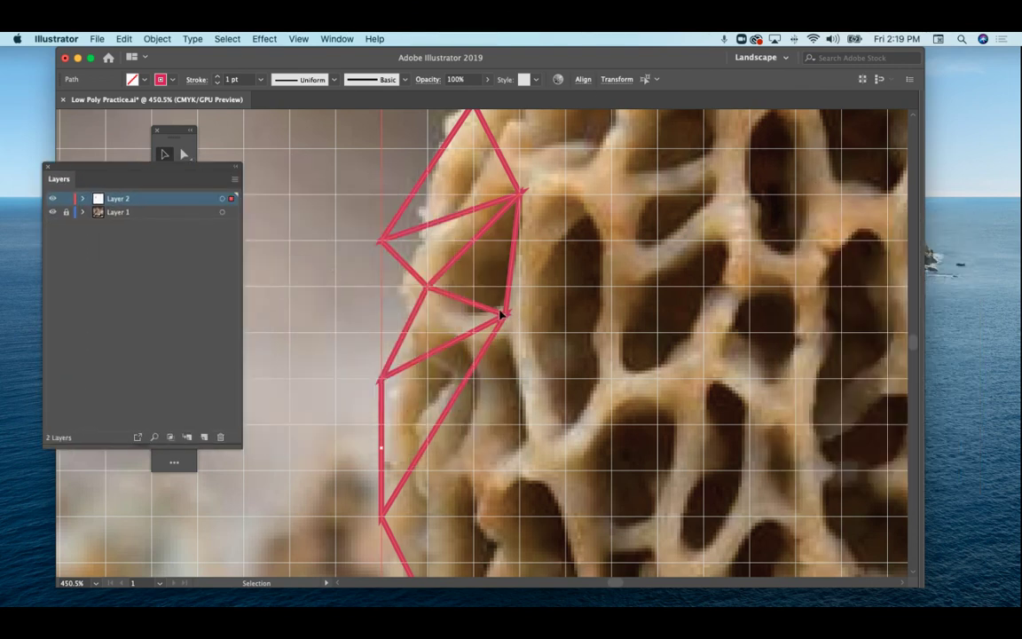
click(344, 39)
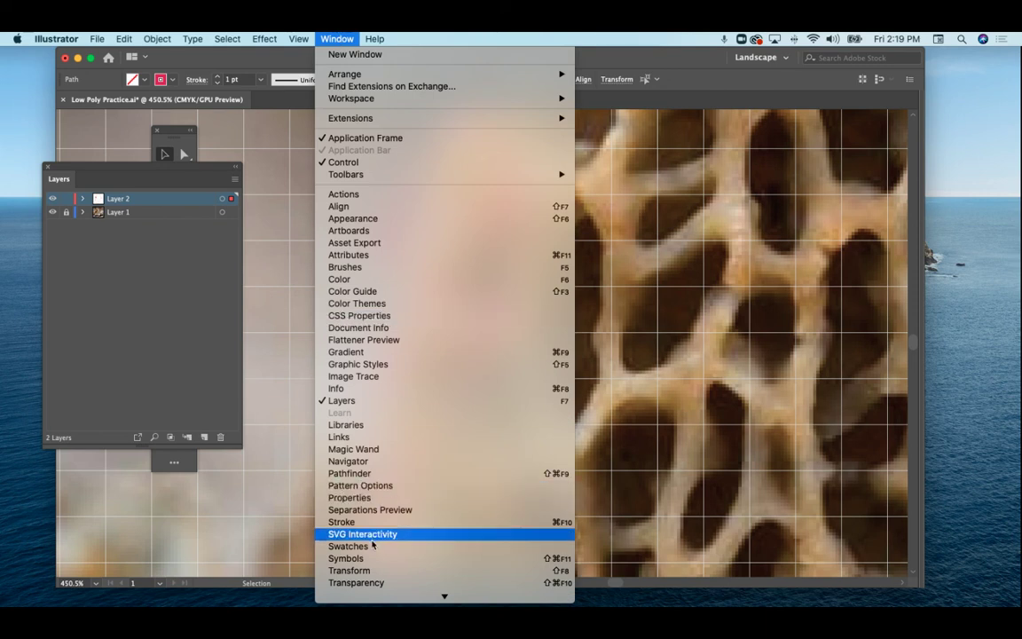
click(361, 524)
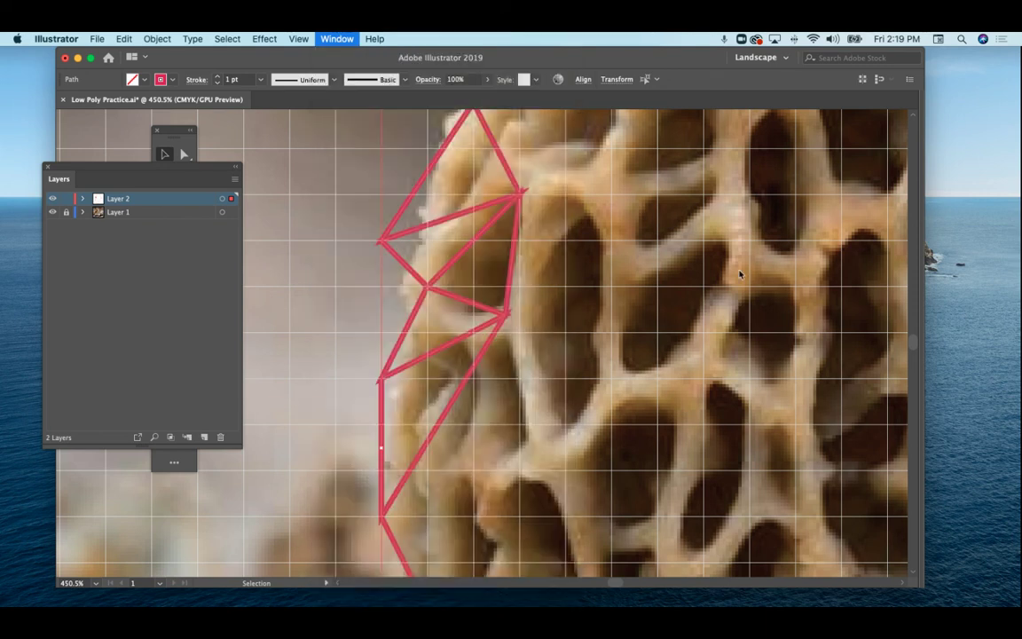
drag(917, 260, 723, 187)
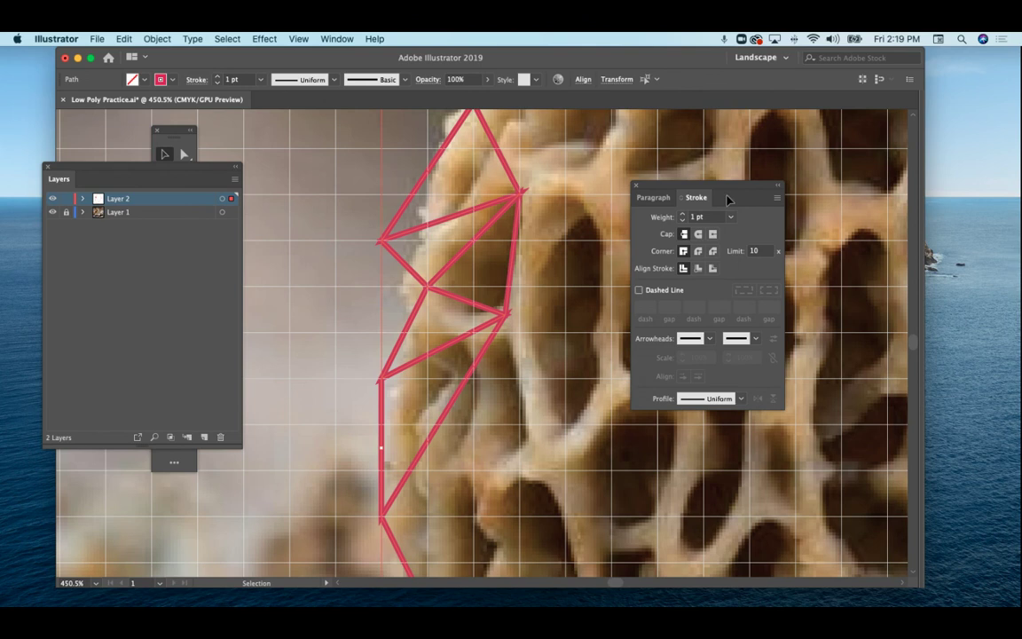
click(698, 251)
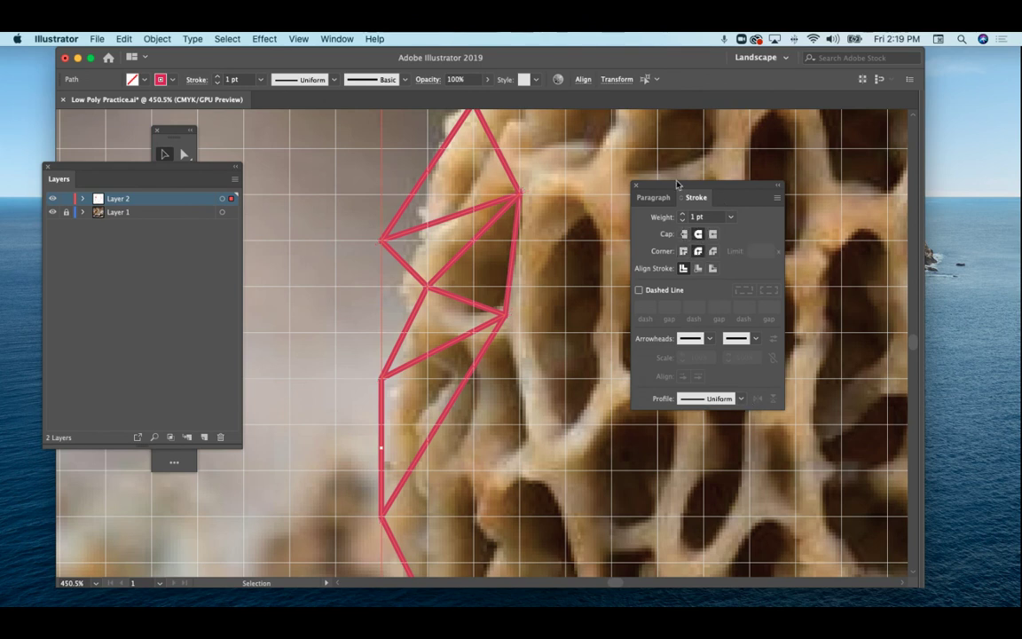
click(635, 185)
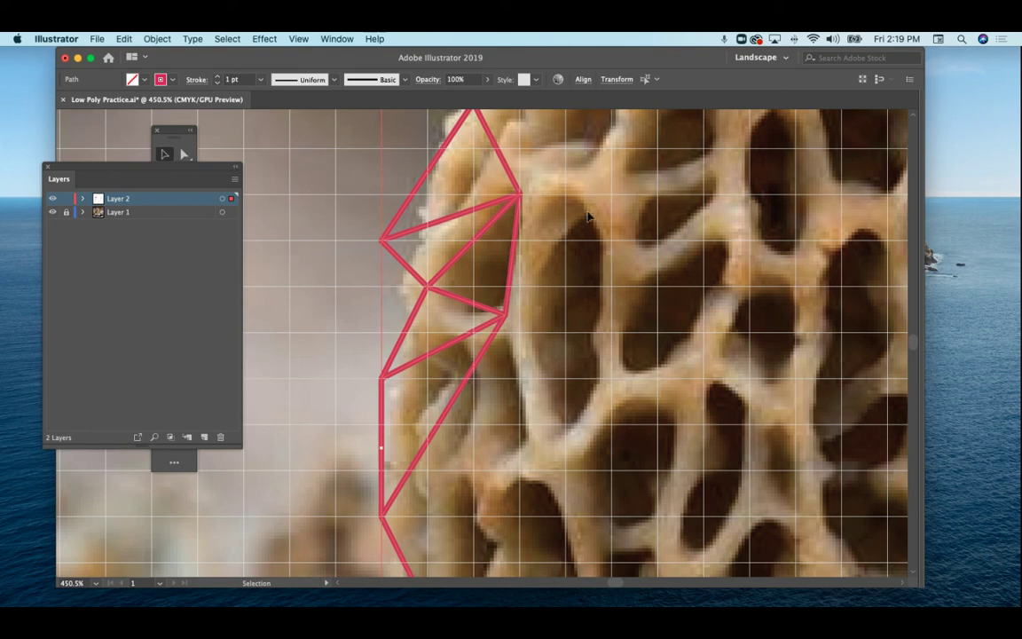
Step: Draw a Pen triangle joining the lower inner point, a new point at the top of the adjacent dark pit and the upper inner point
drag(222, 176, 60, 272)
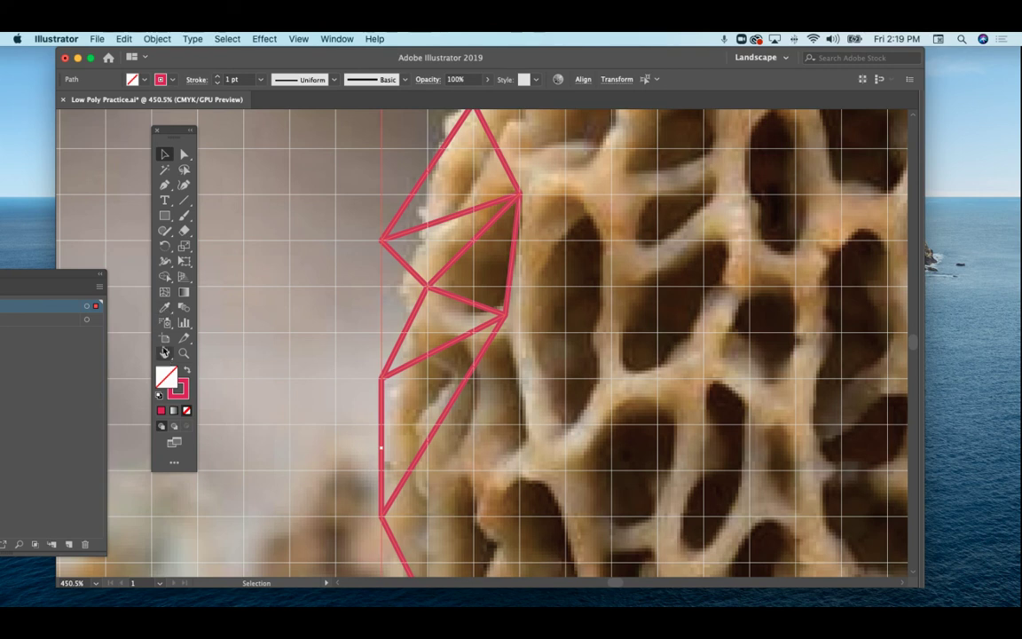
click(164, 185)
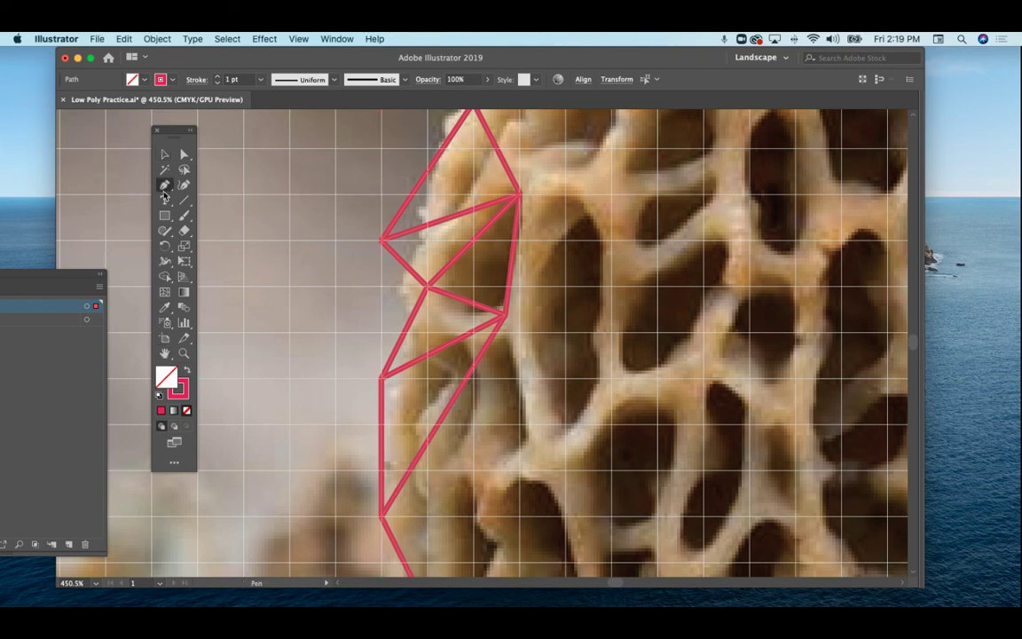
click(503, 314)
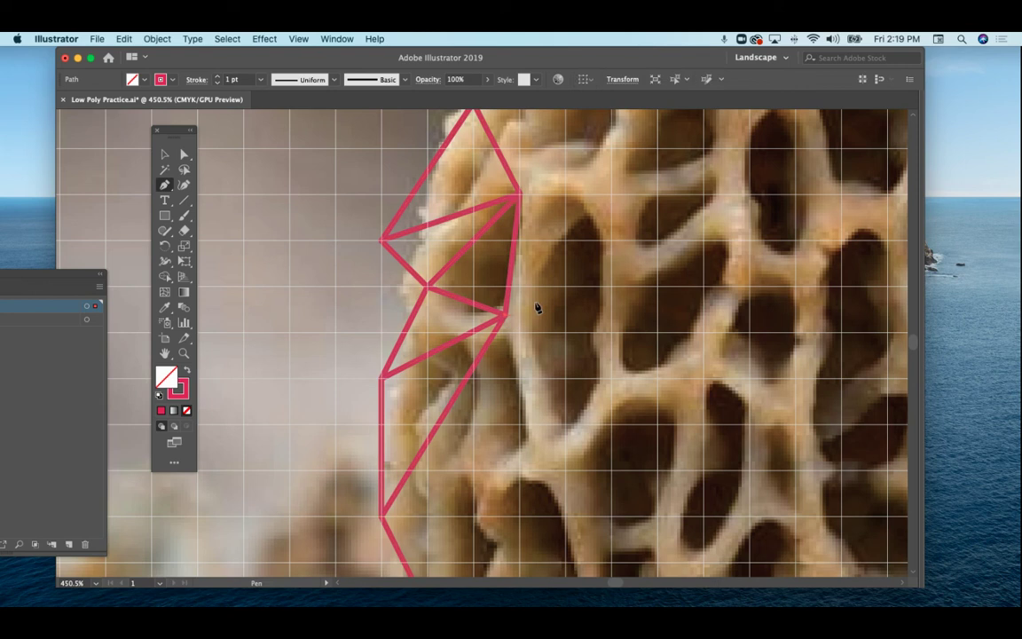
click(588, 217)
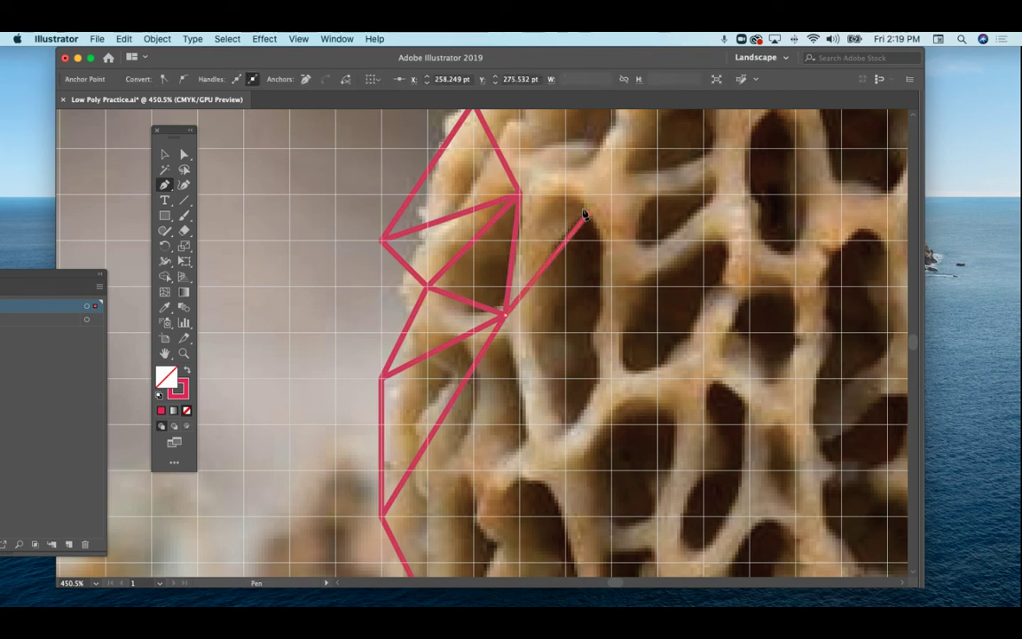
click(519, 196)
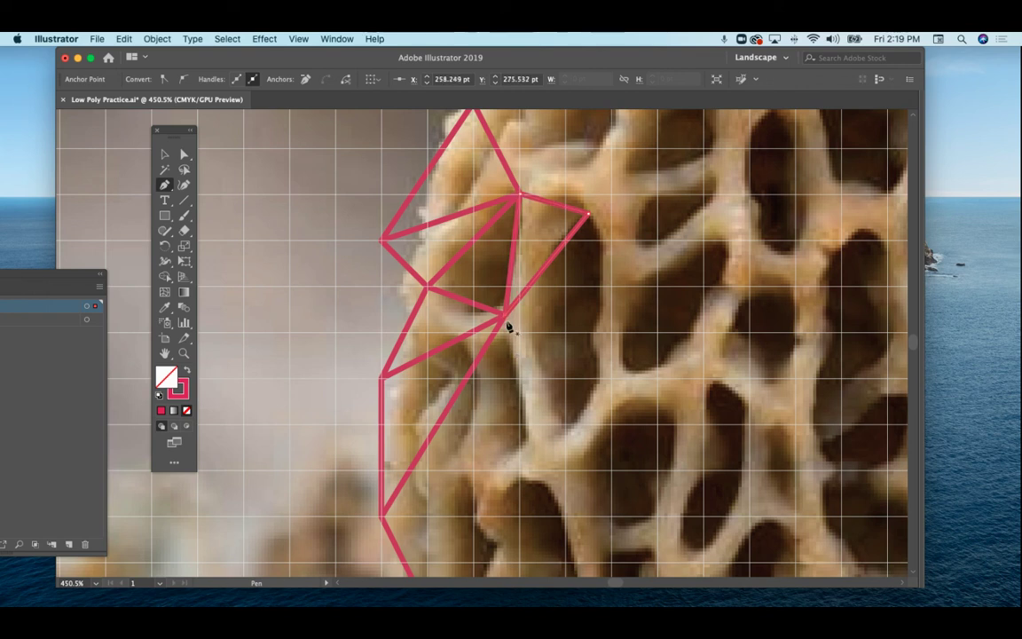
click(505, 315)
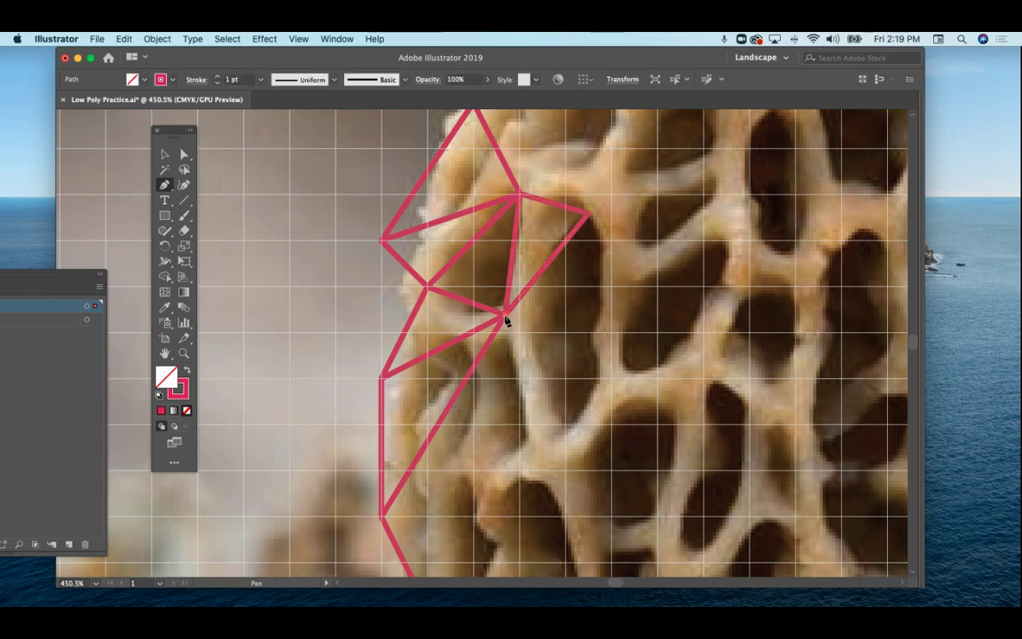
Step: Draw two triangles across the dark pit, linking the lower inner point with the pit's bottom, its far lower edge and its top corner
click(565, 434)
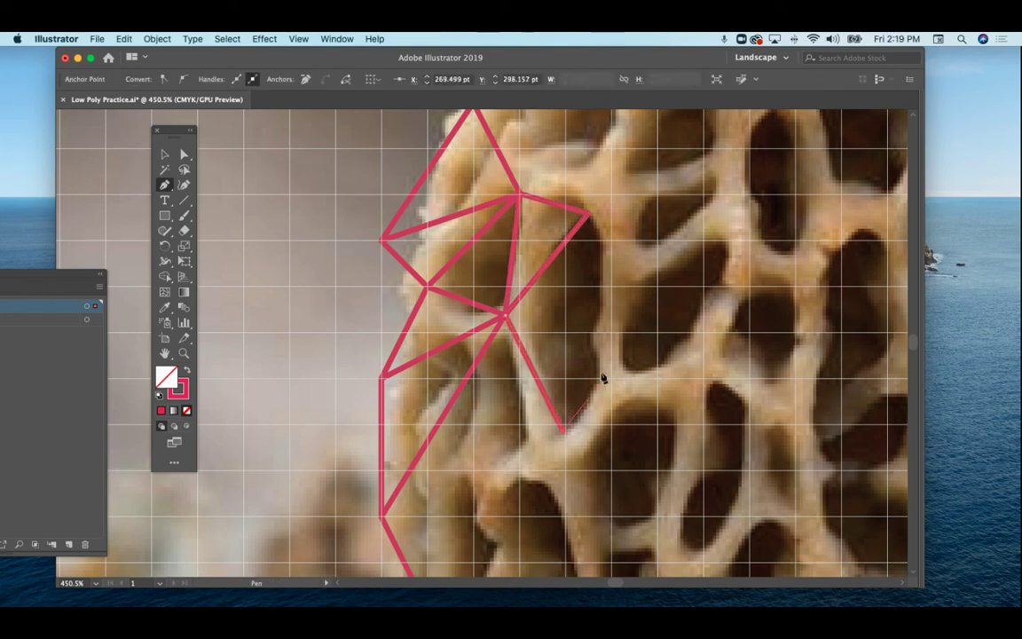
click(603, 364)
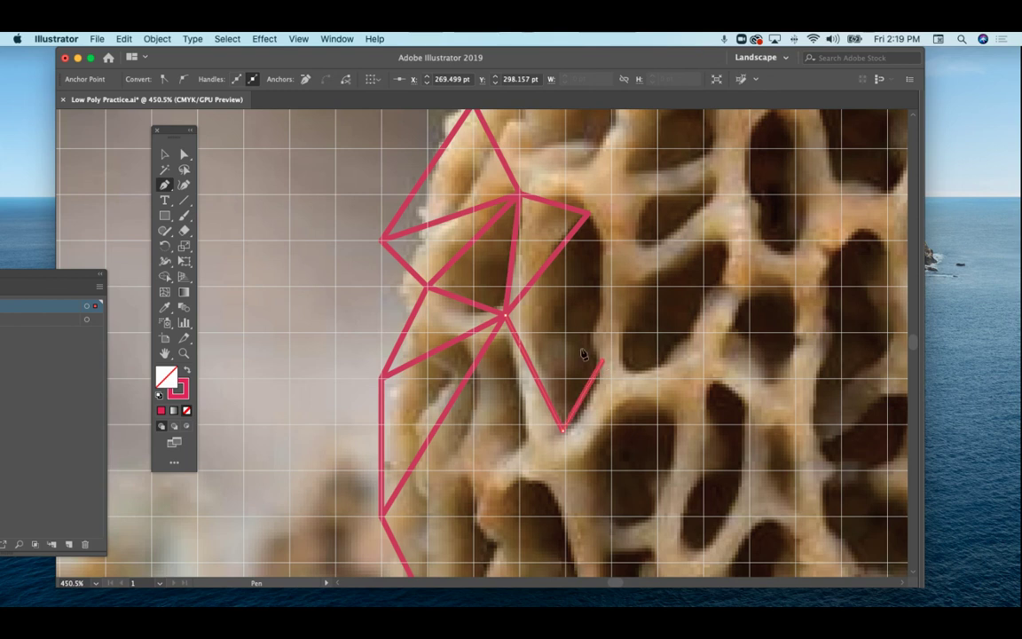
click(504, 316)
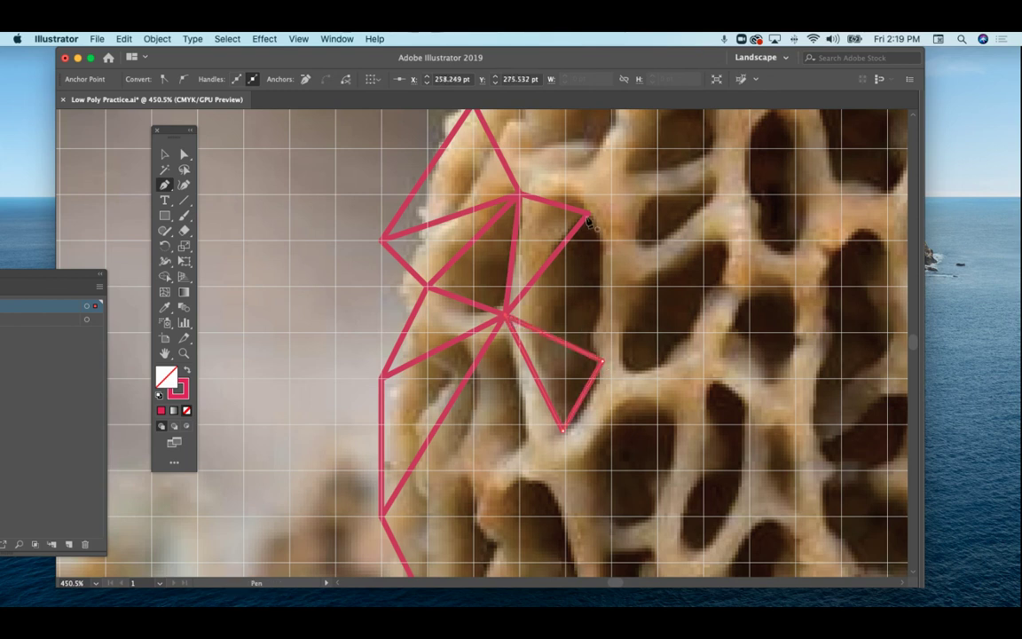
click(602, 362)
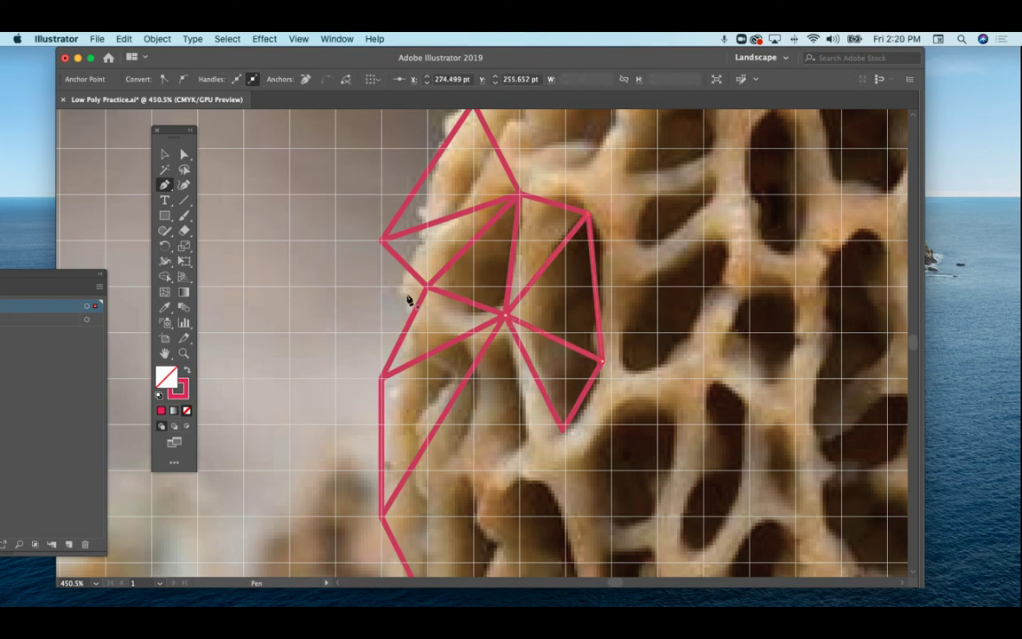
click(504, 316)
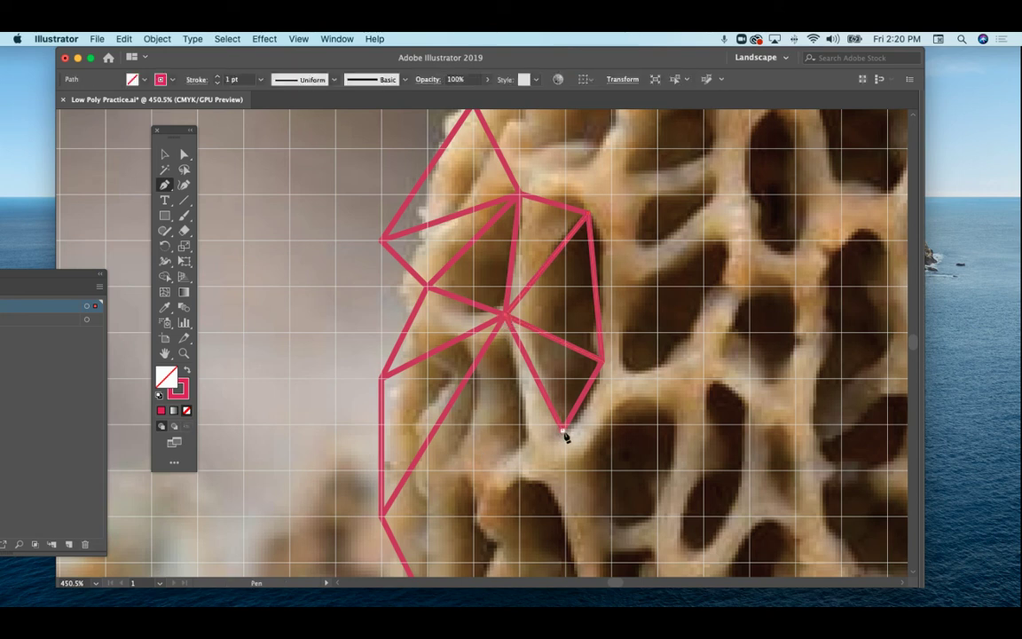
Step: Draw two triangles fanning from the lower inner point, linking the pit's bottom corner, a new point beside it and the fifth triangle's long edge
click(563, 432)
click(523, 440)
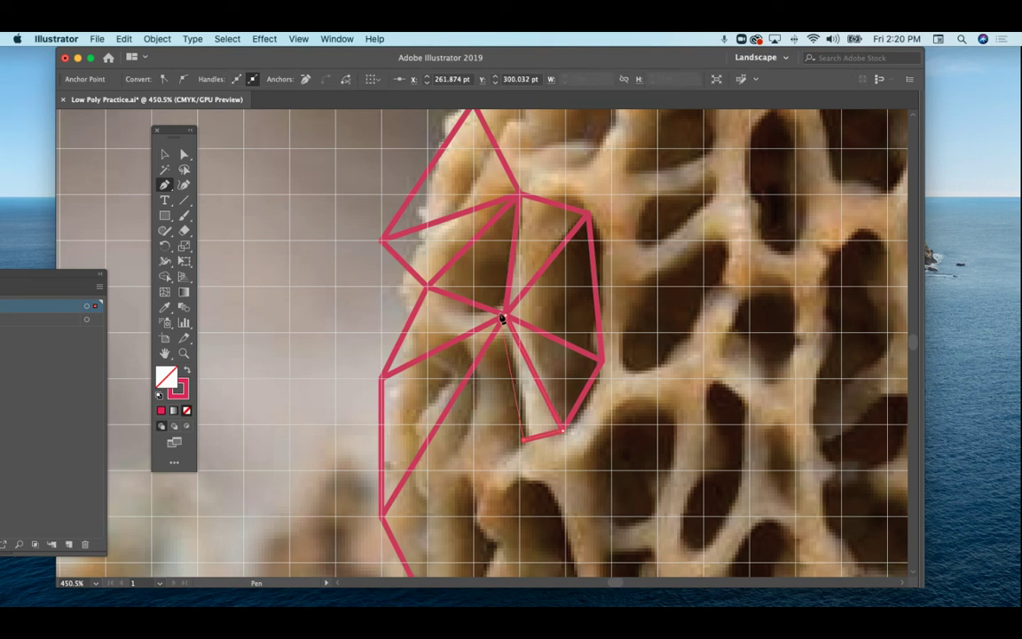
click(504, 316)
click(523, 440)
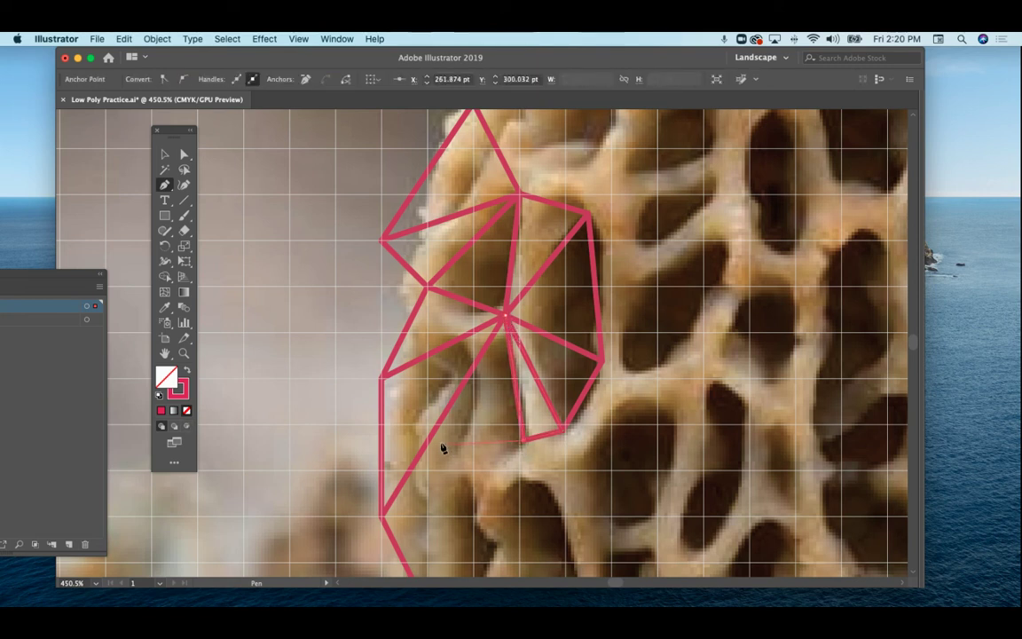
click(429, 441)
click(504, 315)
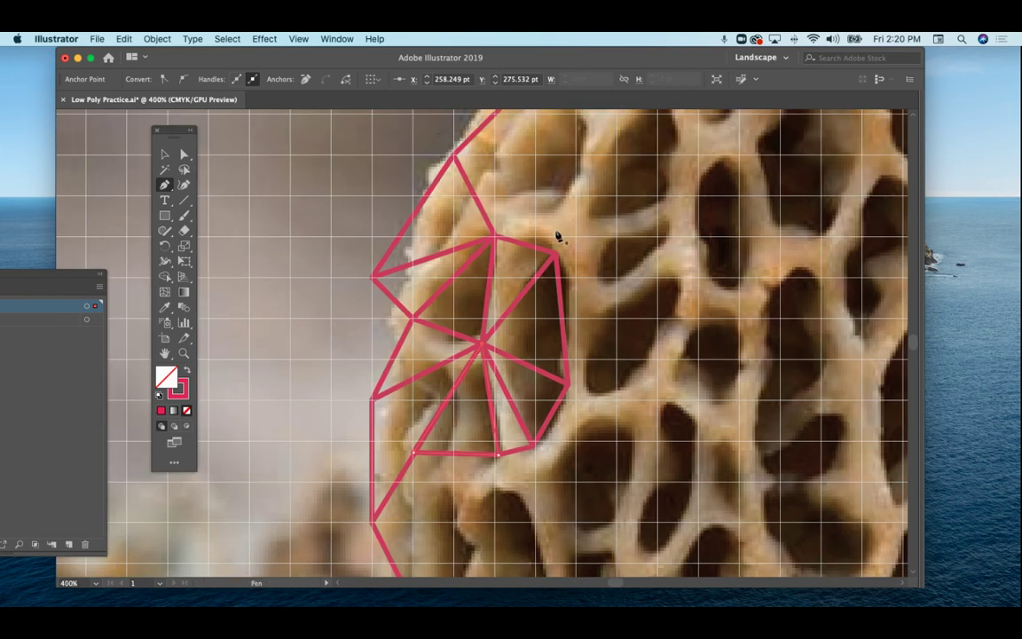
Step: Hide the grid with the whole mushroom photo in view
key(super+minus)
key(super+minus)
key(super+minus)
key(super+minus)
key(super+minus)
key(super+minus)
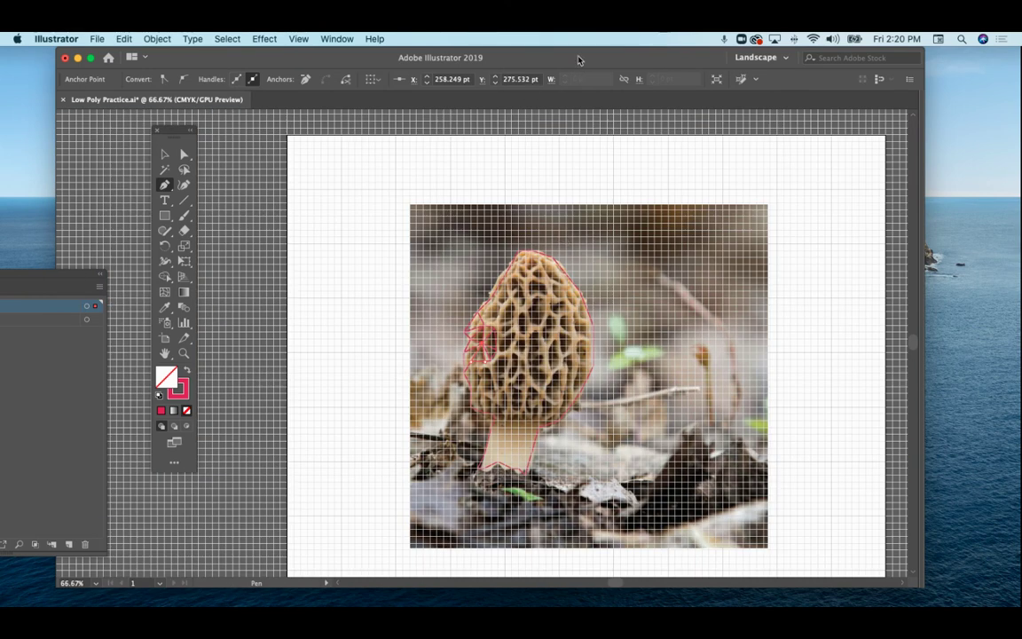
drag(578, 61, 532, 58)
click(298, 39)
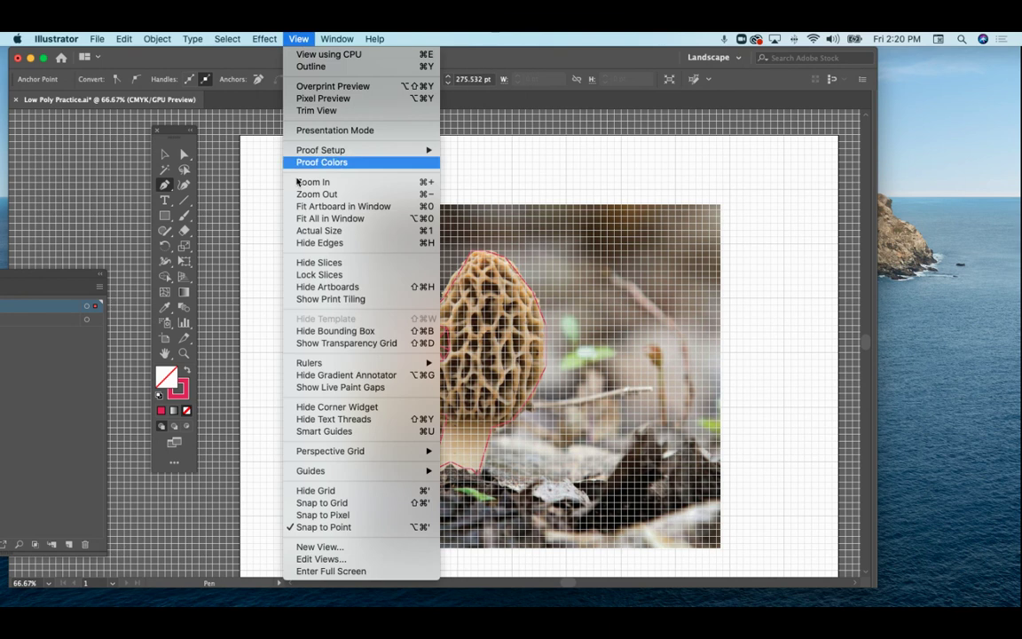
click(312, 492)
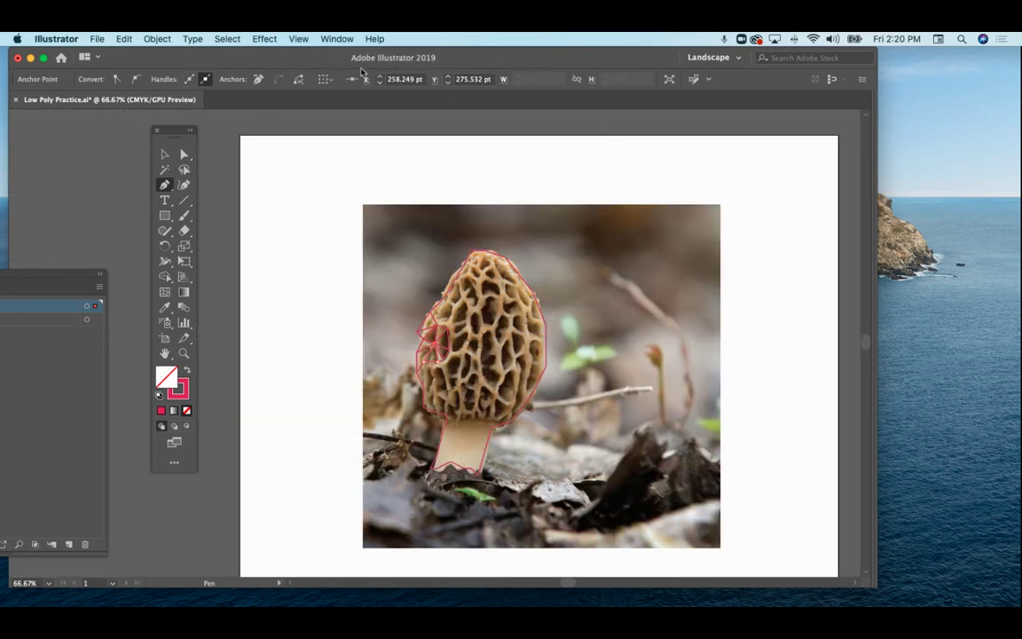
Step: Hide the photo's Layer 1 to inspect the outline and triangles on their own, and show the photo again
drag(55, 281, 779, 144)
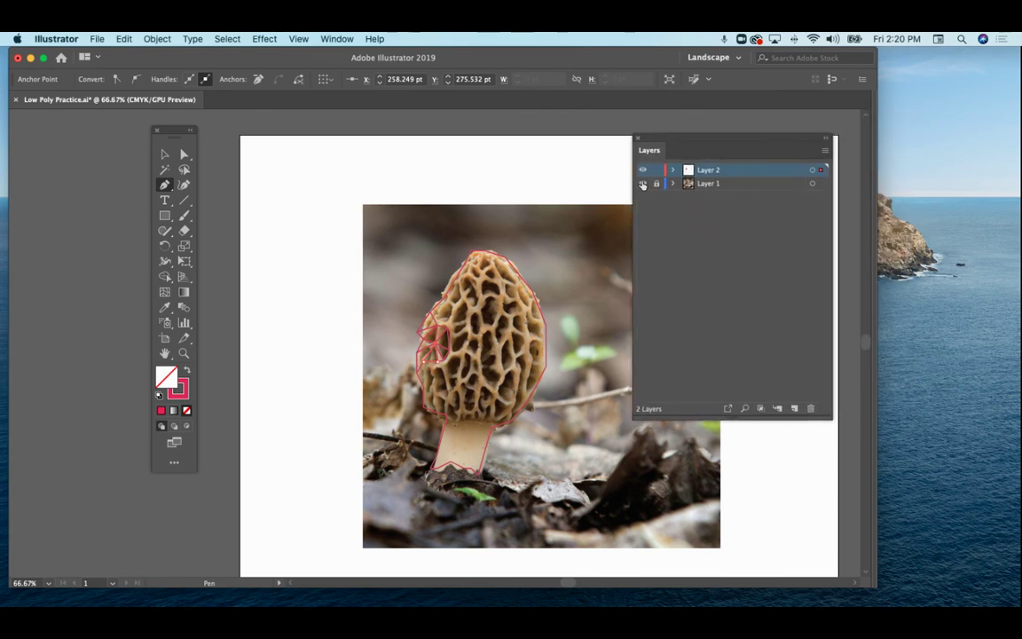
click(644, 183)
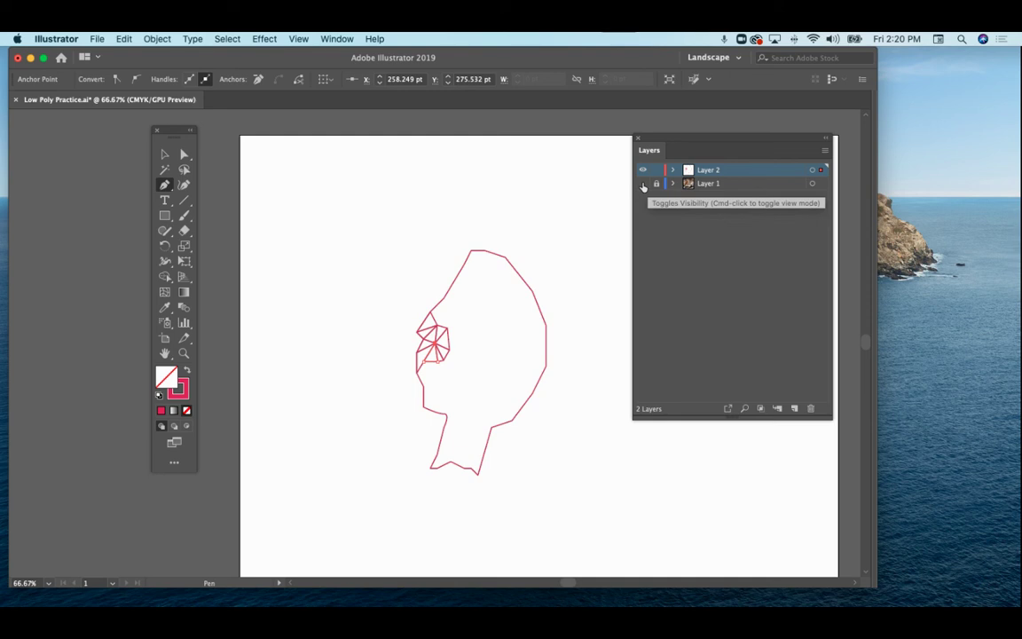
click(643, 183)
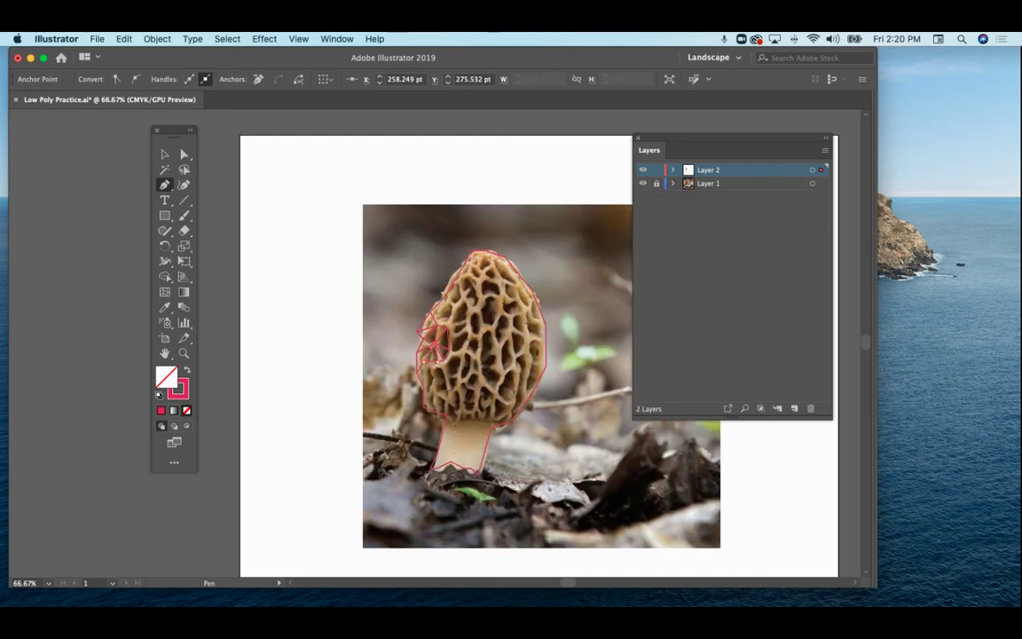
key(Tab)
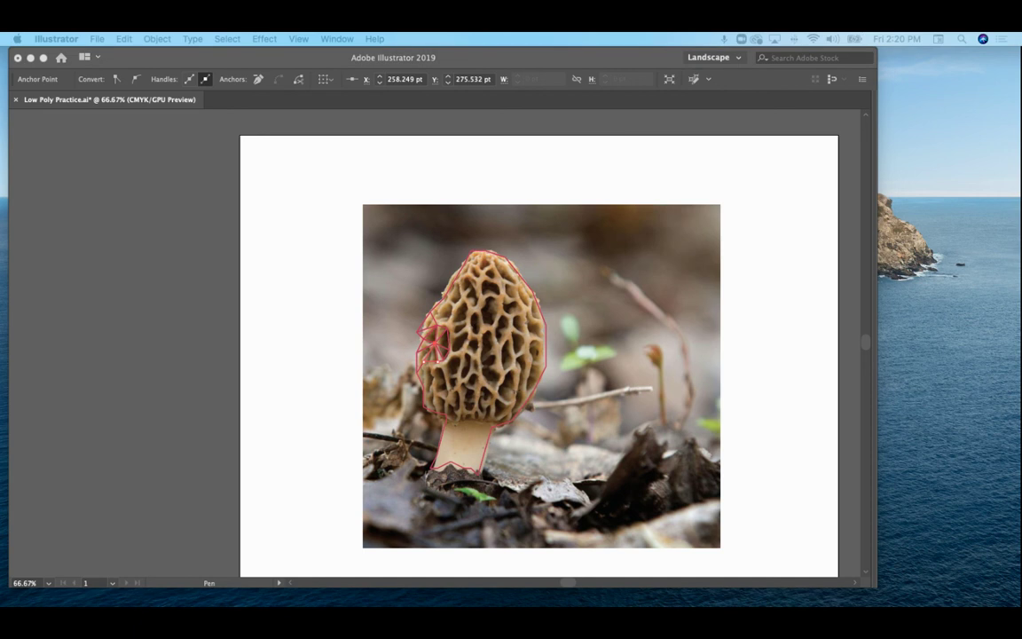